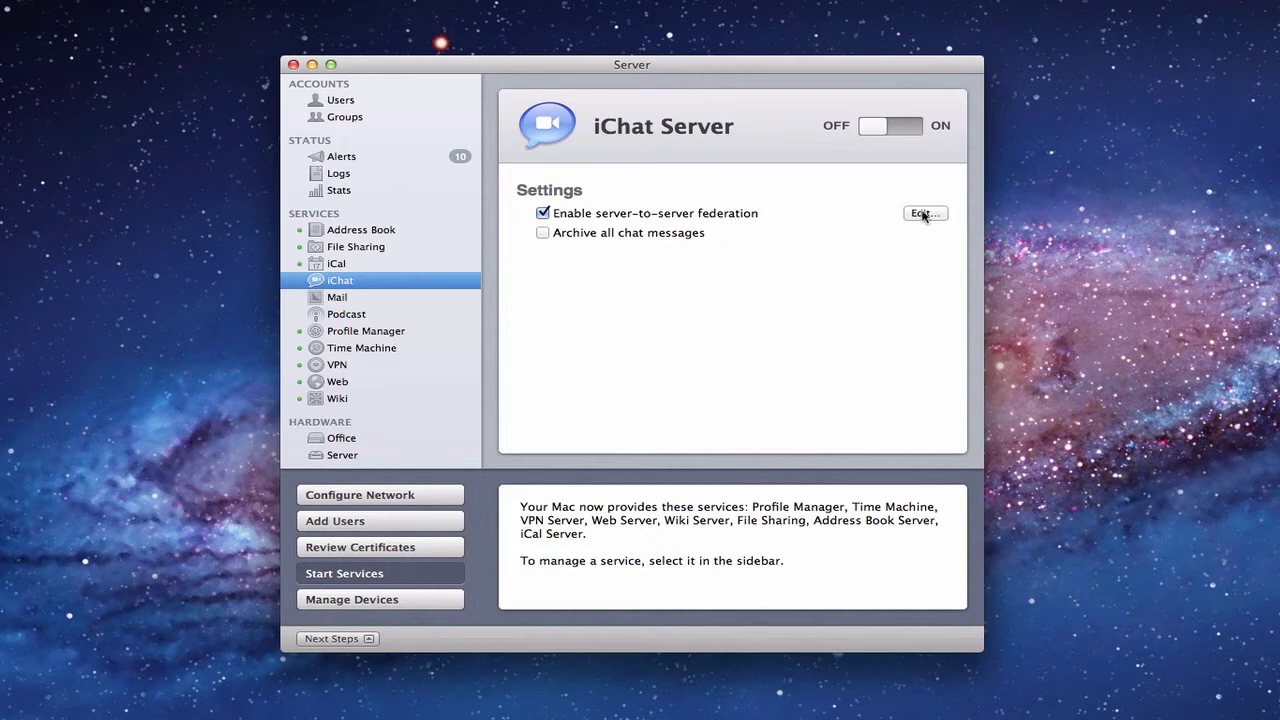
Step: Require secure server-to-server federation and restrict federation to listed domains only
left_click(922, 214)
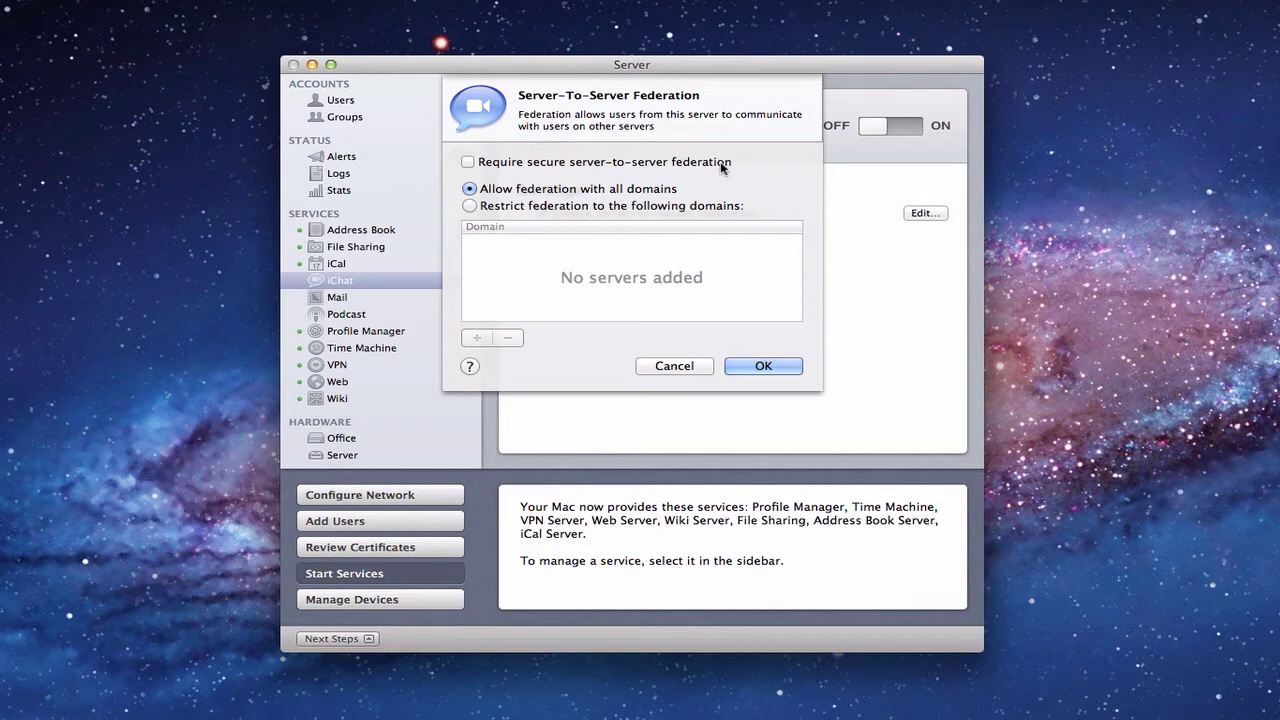
left_click(467, 163)
left_click(469, 207)
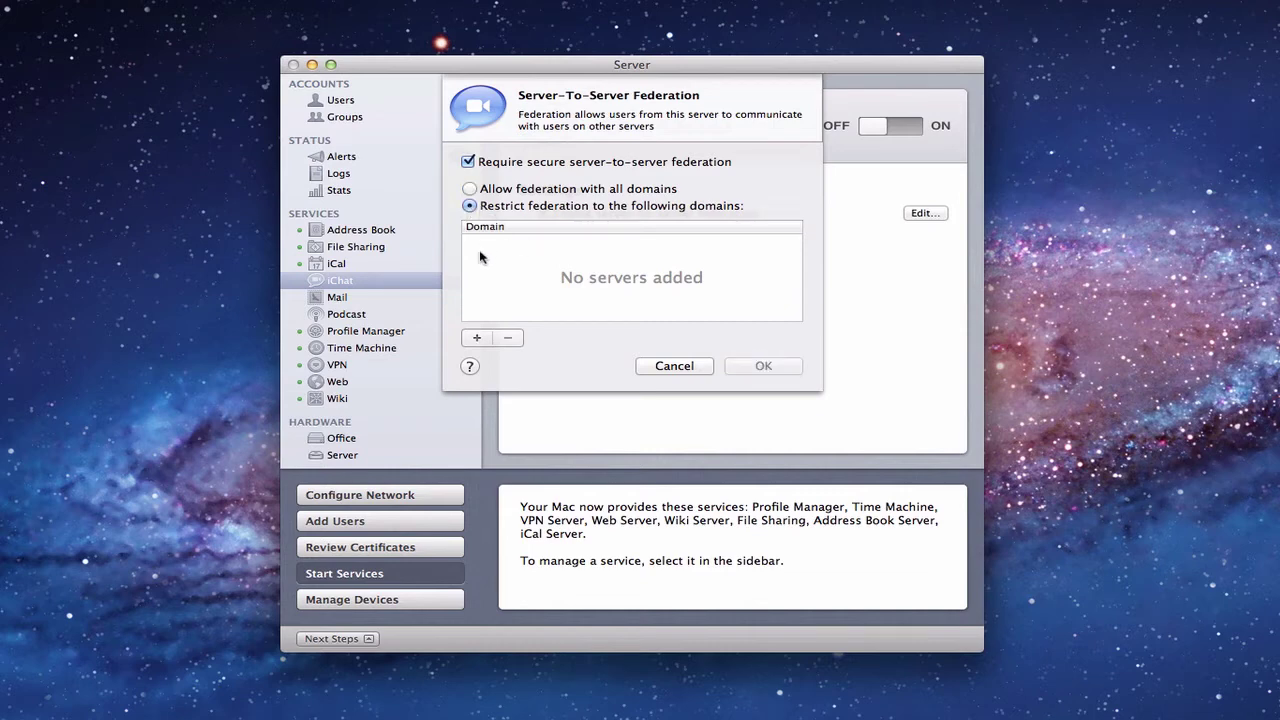
Step: Add server.example.com as an entry in the federation domain list
left_click(477, 339)
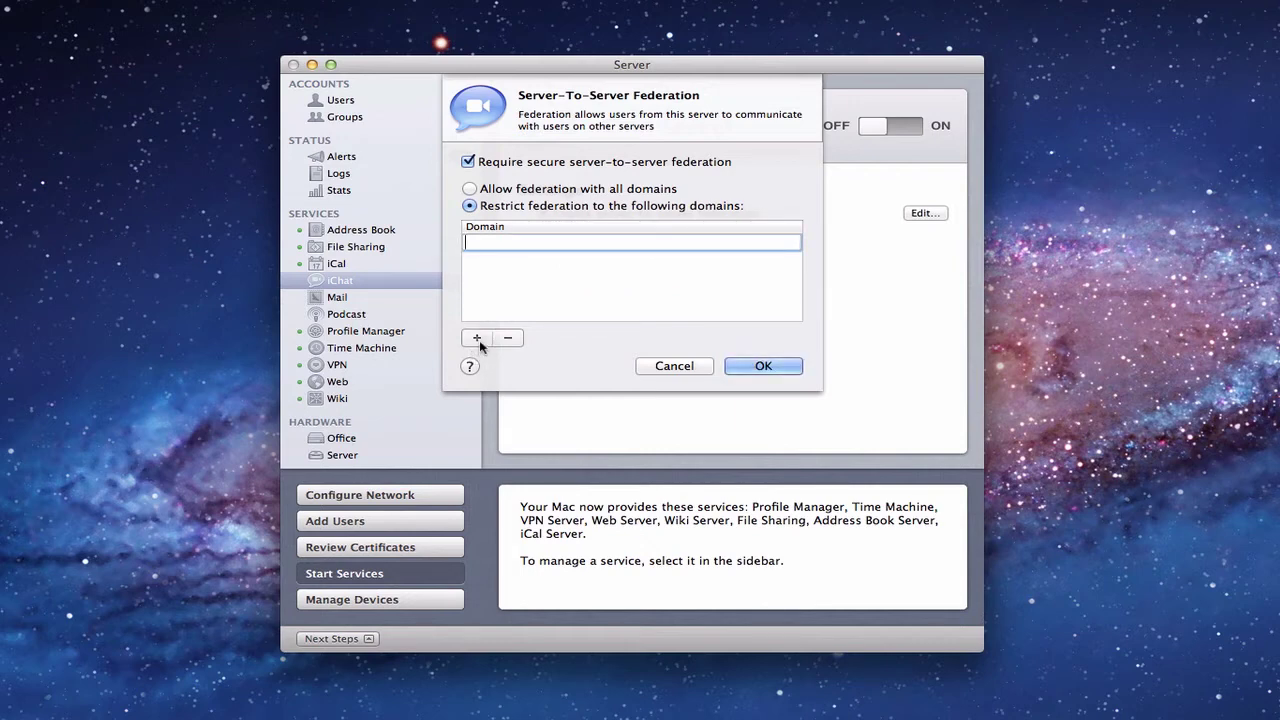
type("server.example.com")
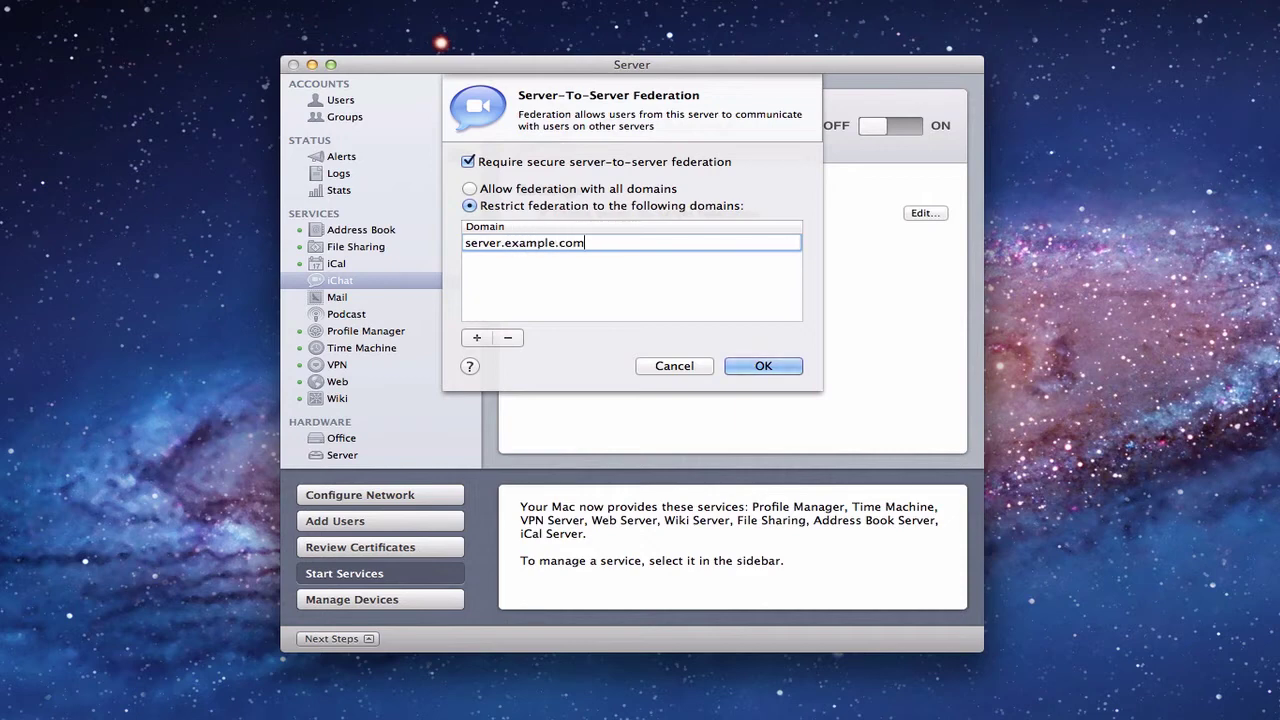
left_click(479, 339)
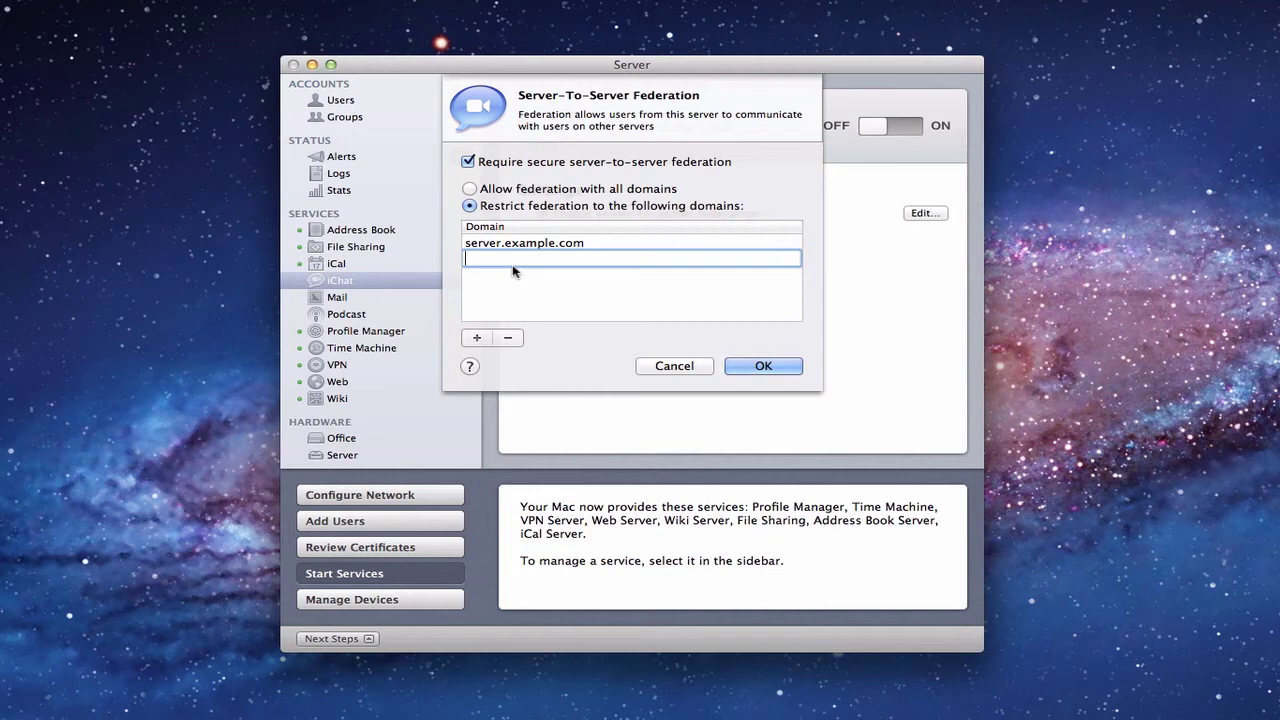
Step: Remove server.example.com, set federation back to all domains, and cancel the dialog
left_click(469, 189)
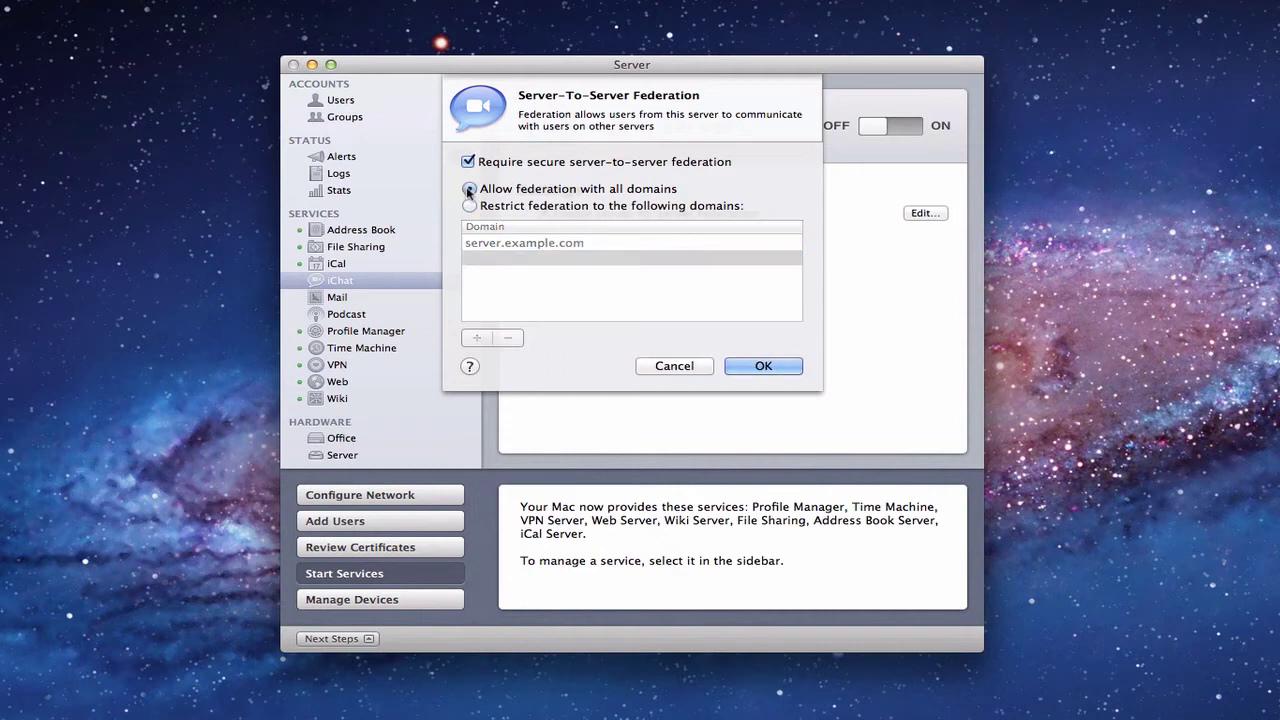
left_click(470, 205)
left_click(547, 246)
left_click(508, 338)
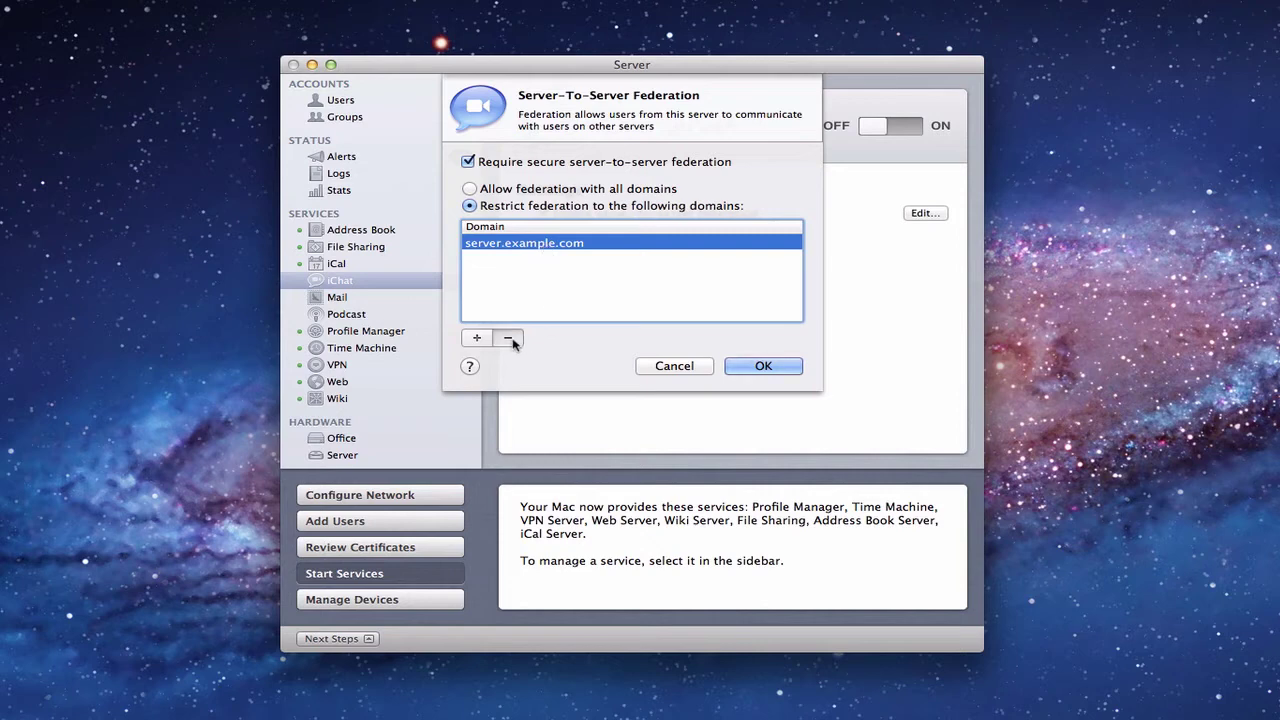
left_click(470, 189)
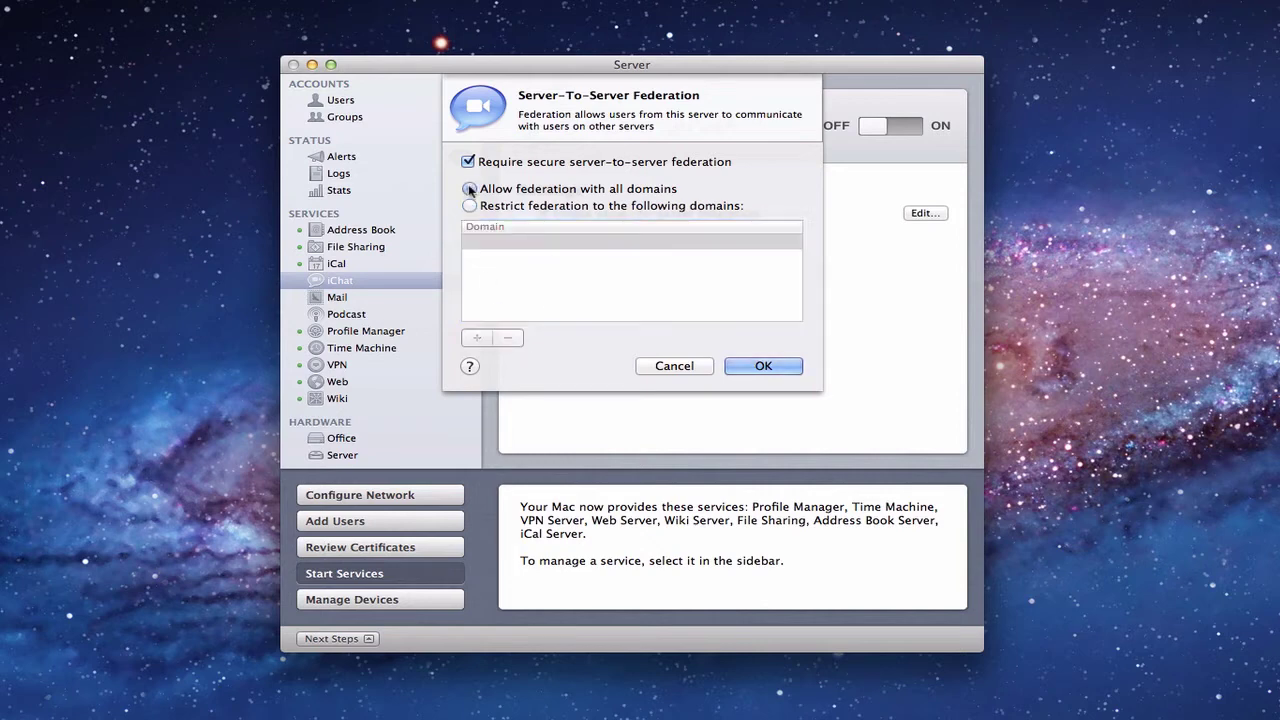
left_click(660, 367)
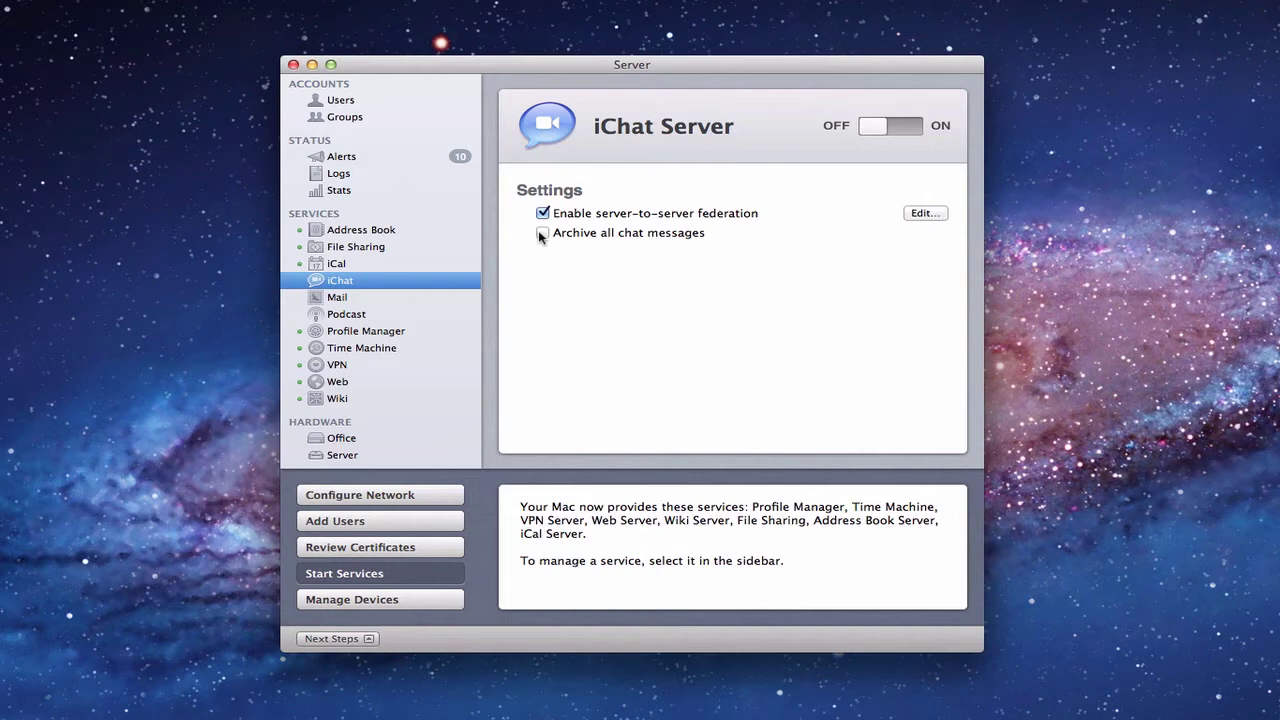
Step: Enable Archive all chat messages in the iChat Server pane
left_click(540, 233)
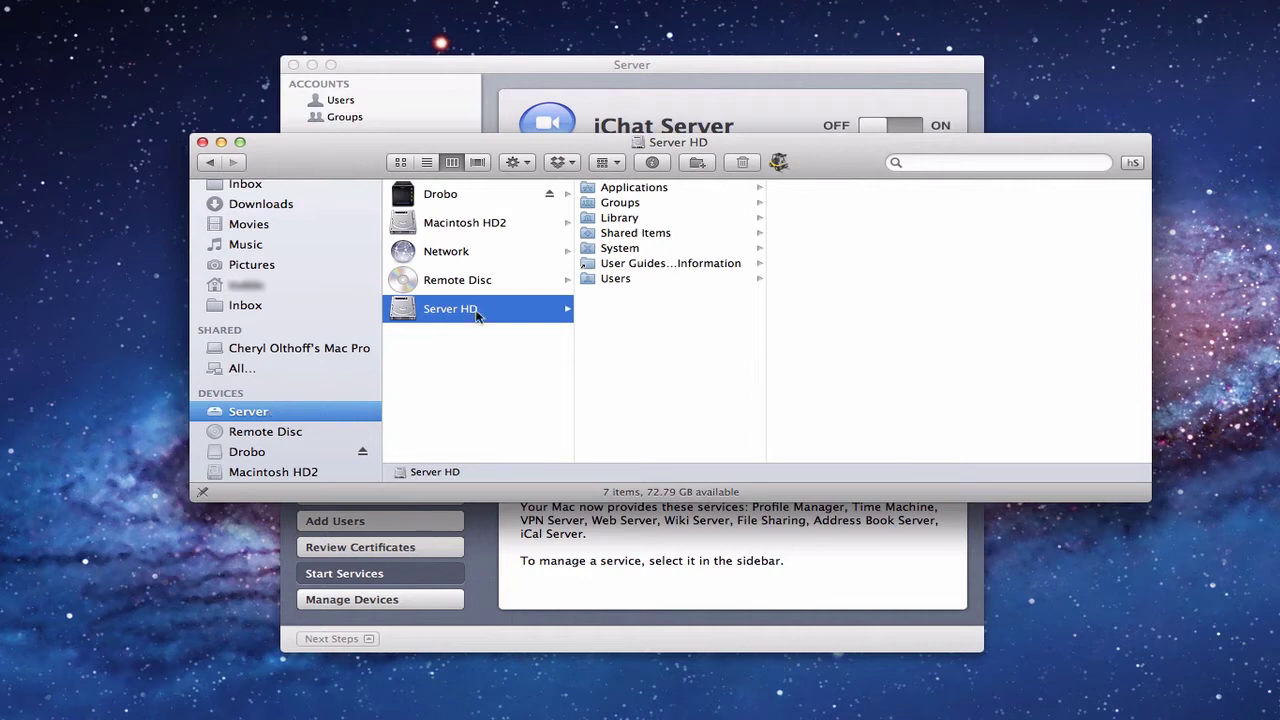
Step: Browse Server HD > Library > Server to the iChat folder, then minimize Finder
left_click(604, 218)
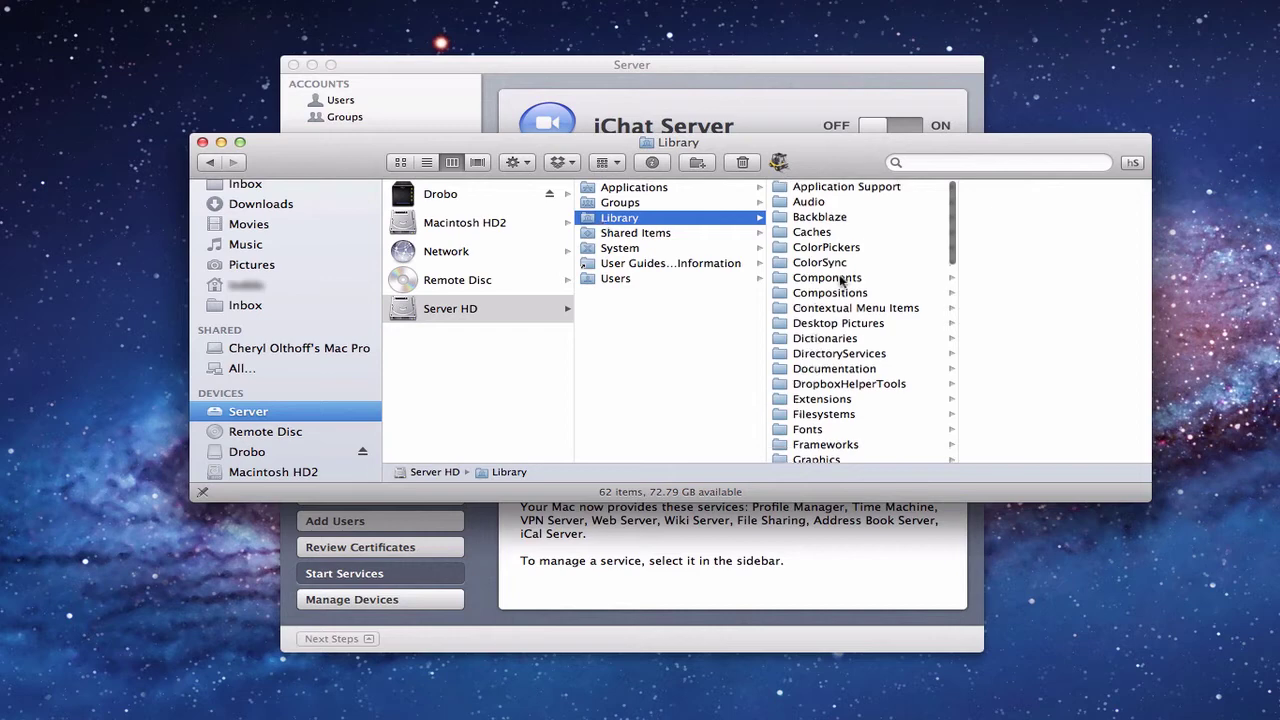
scroll(840, 283, "down", 15)
scroll(840, 283, "down", 6)
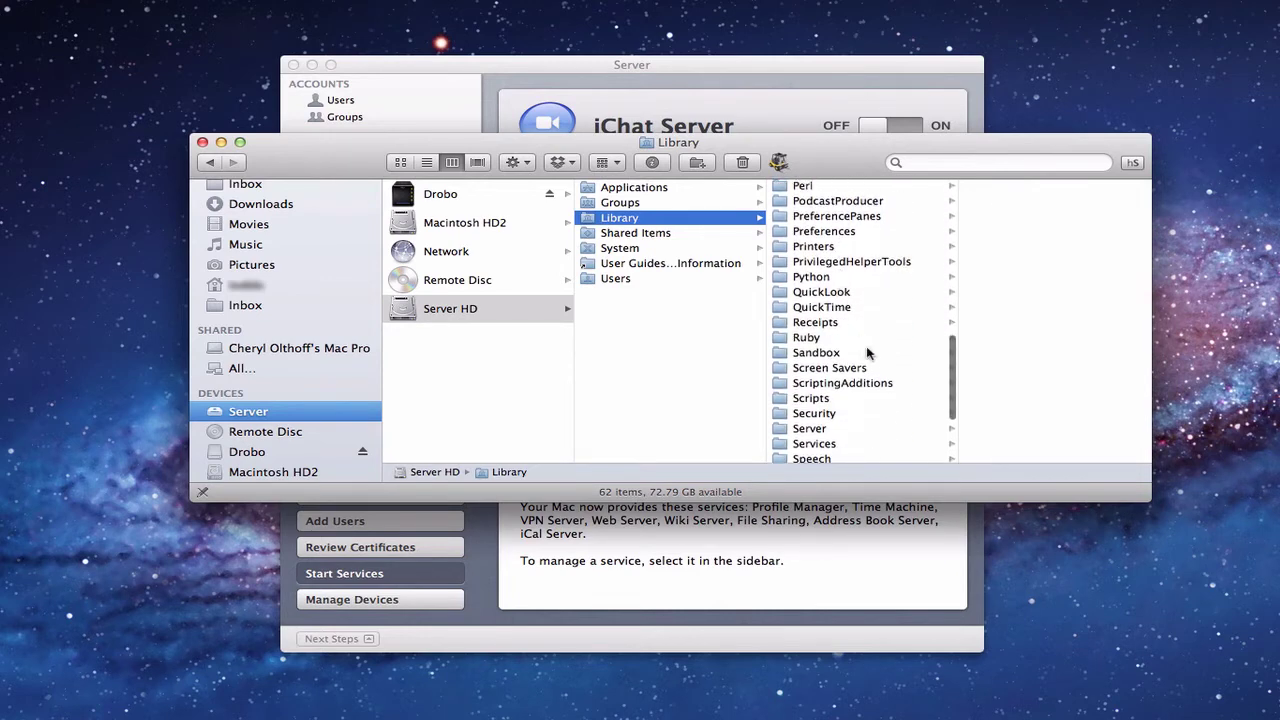
left_click(810, 432)
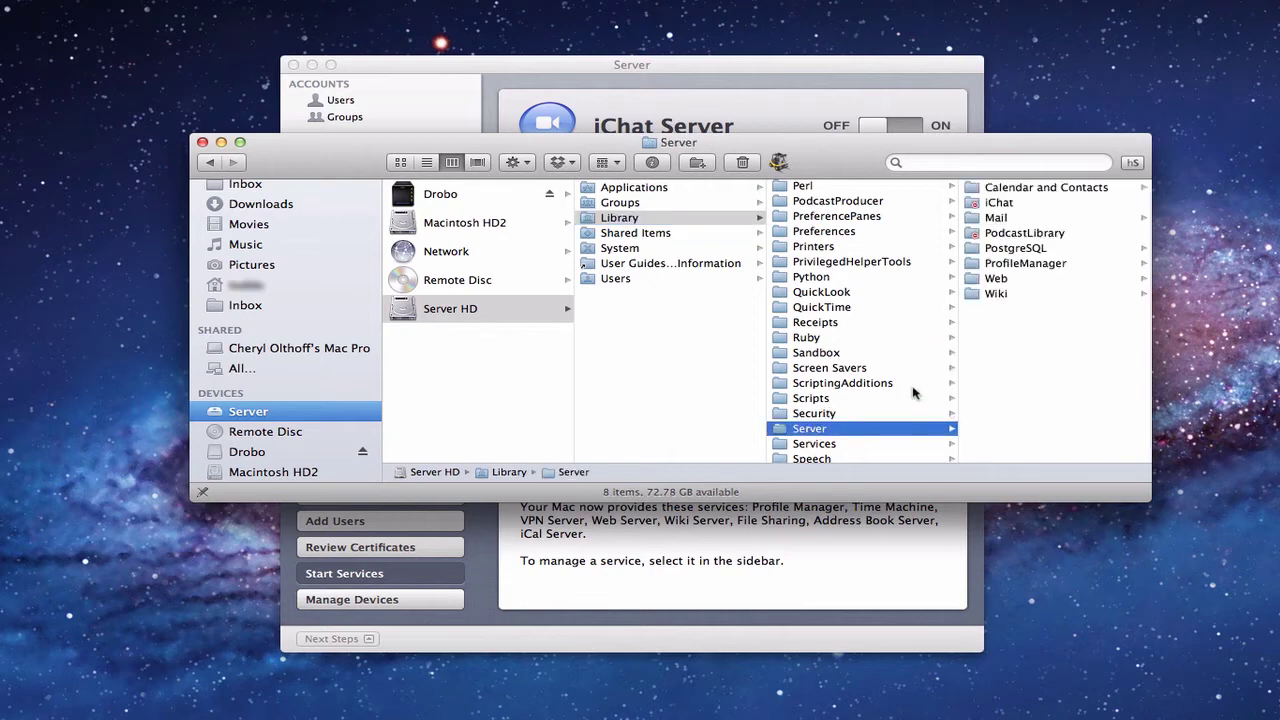
left_click(1000, 203)
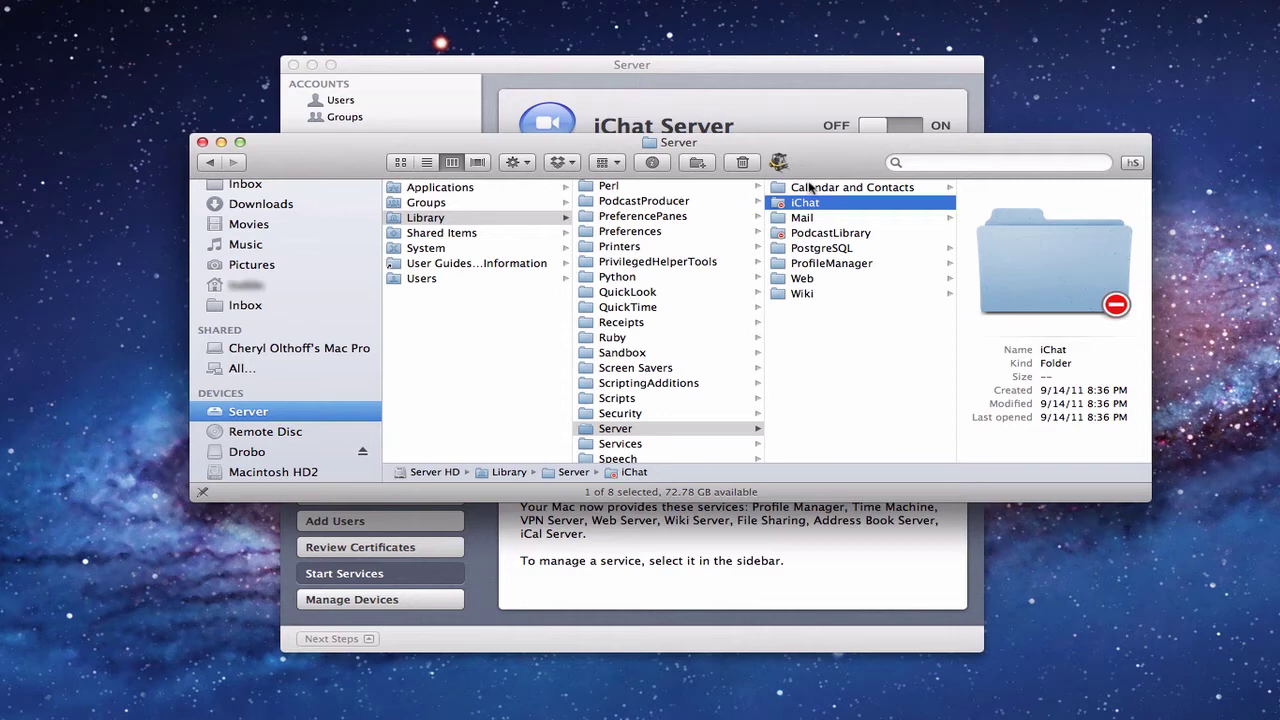
left_click(221, 142)
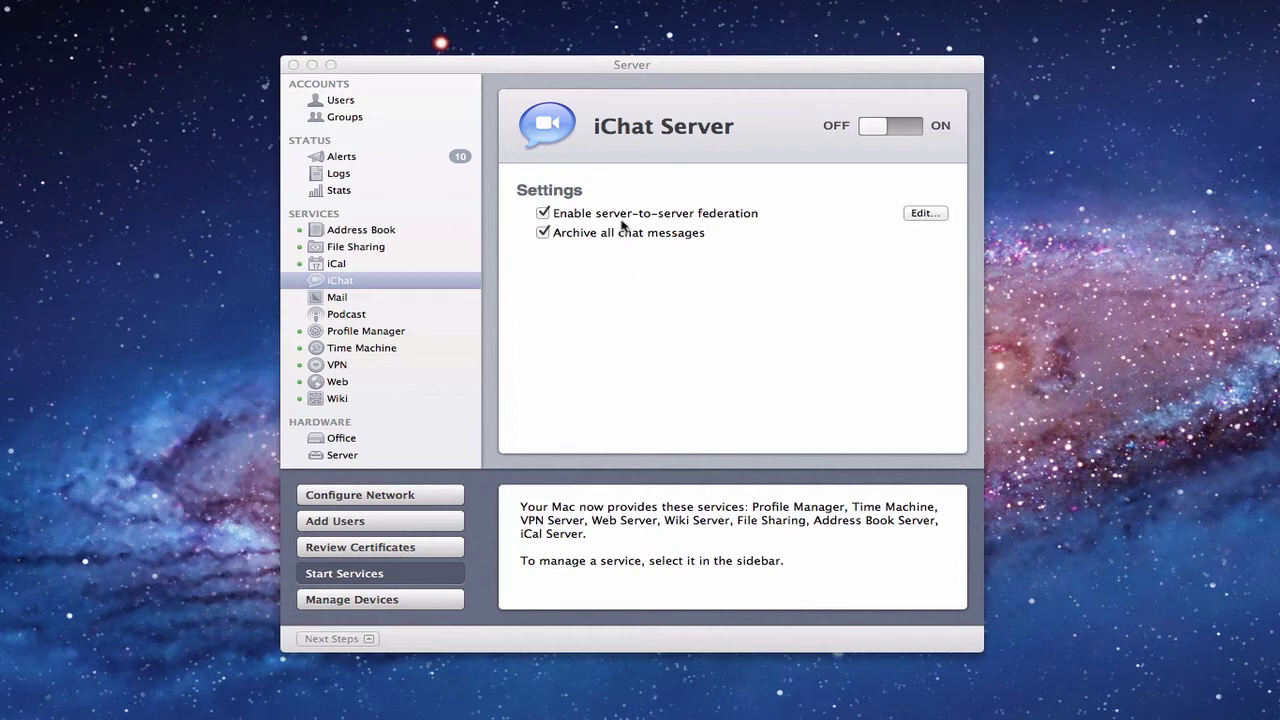
Step: Switch the iChat Server service from OFF to ON
left_click(867, 129)
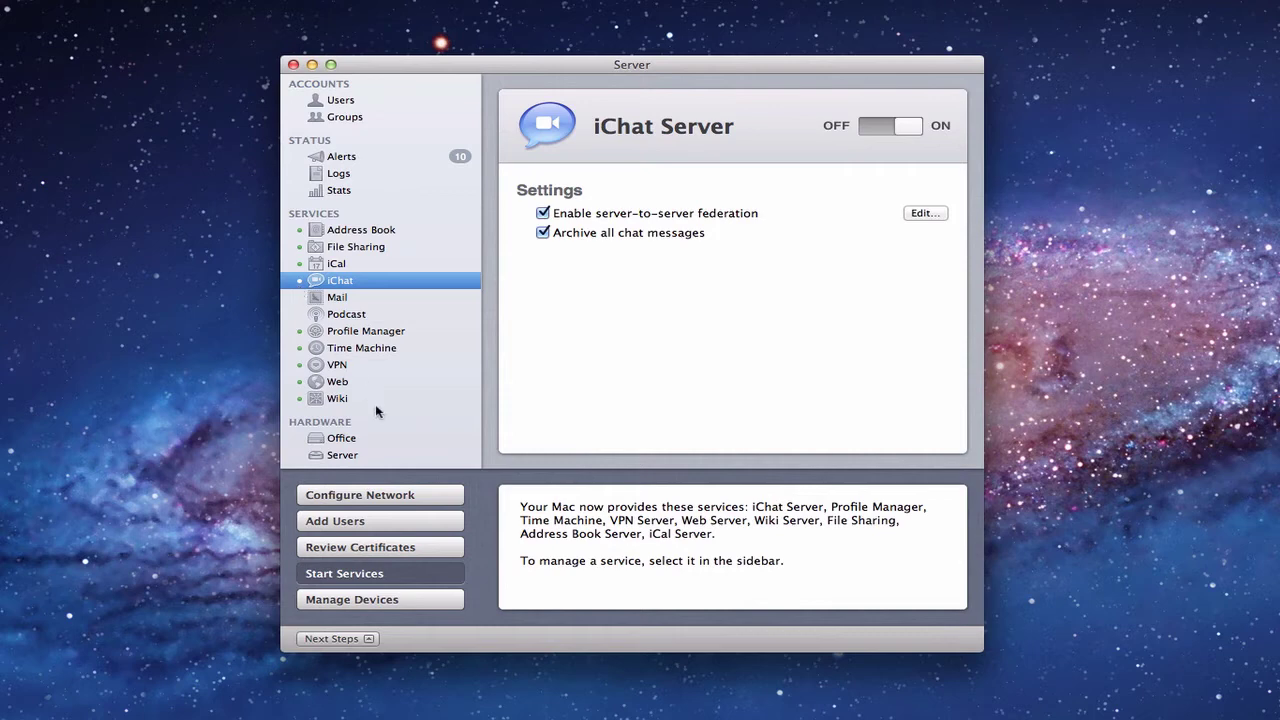
Step: View the Office device's public services and cancel adding a new service
left_click(337, 442)
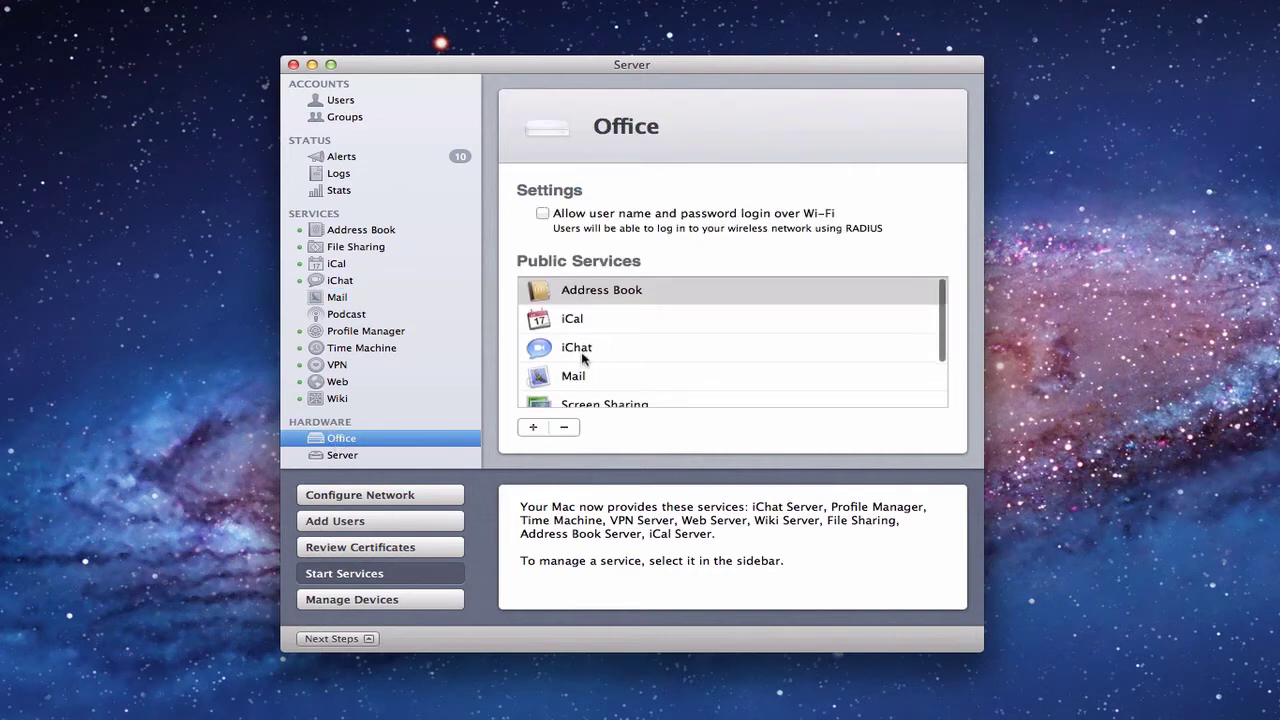
scroll(586, 364, "down", 1)
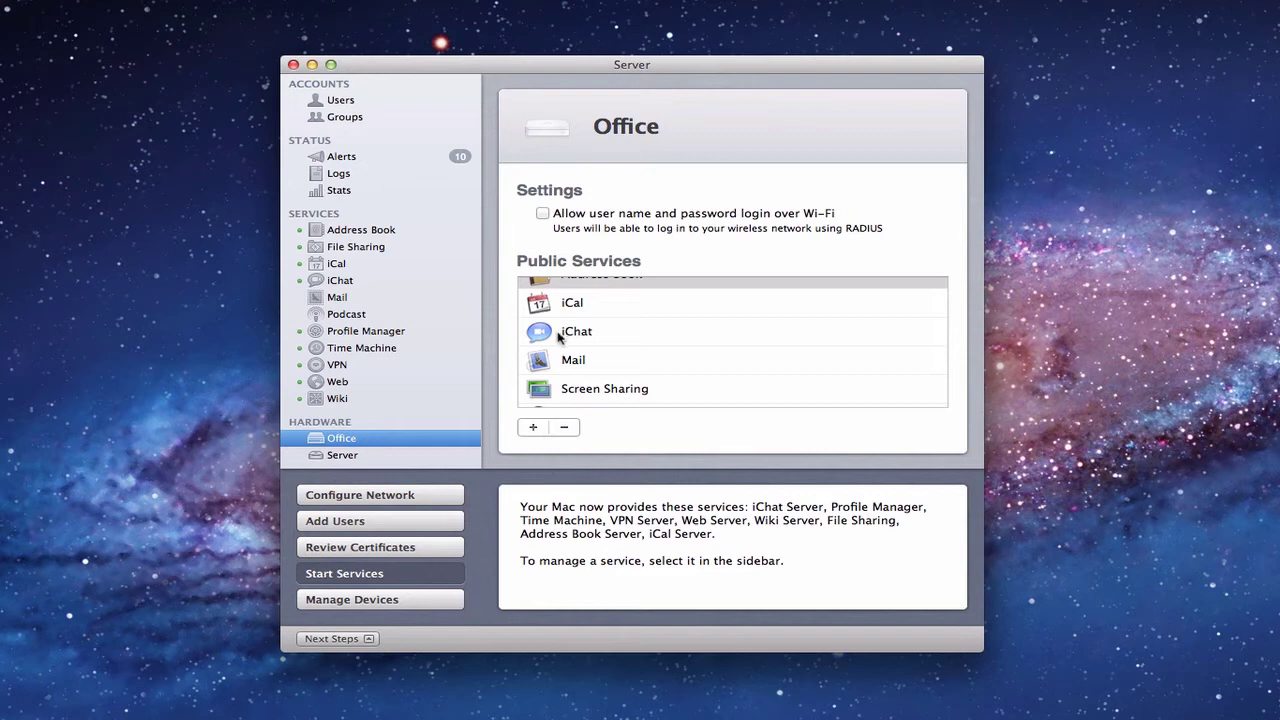
left_click(532, 428)
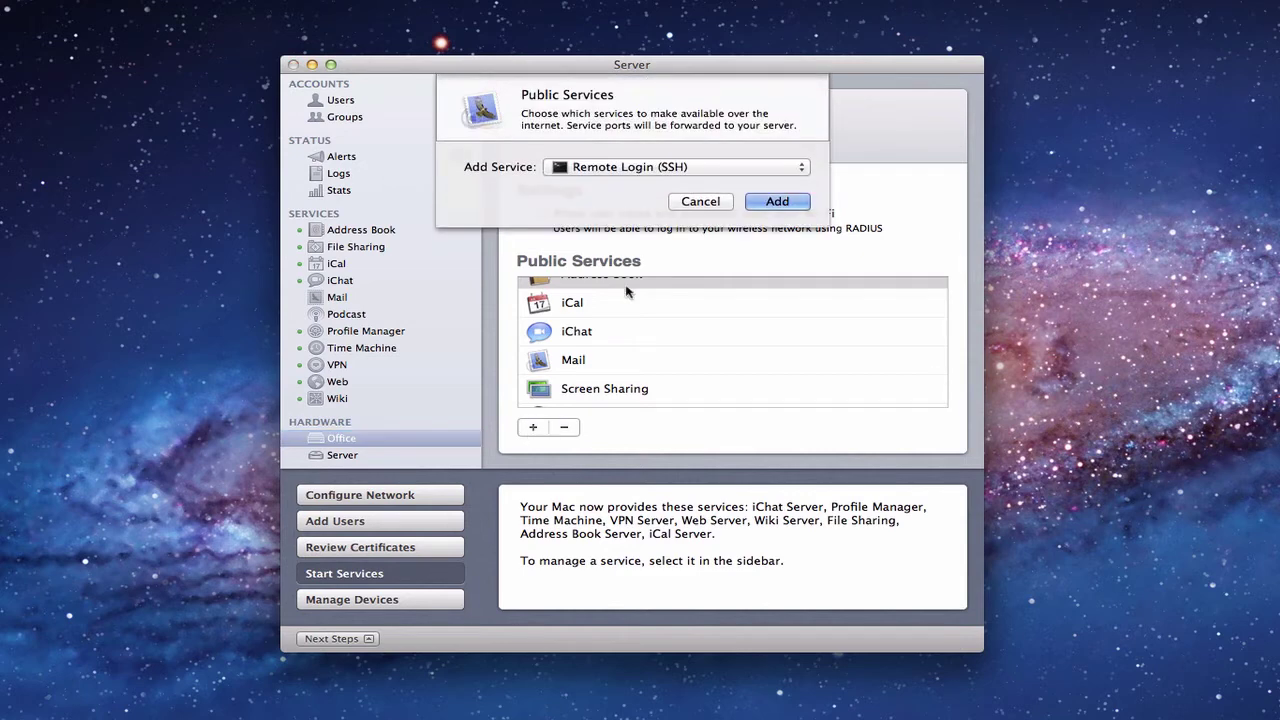
left_click(801, 174)
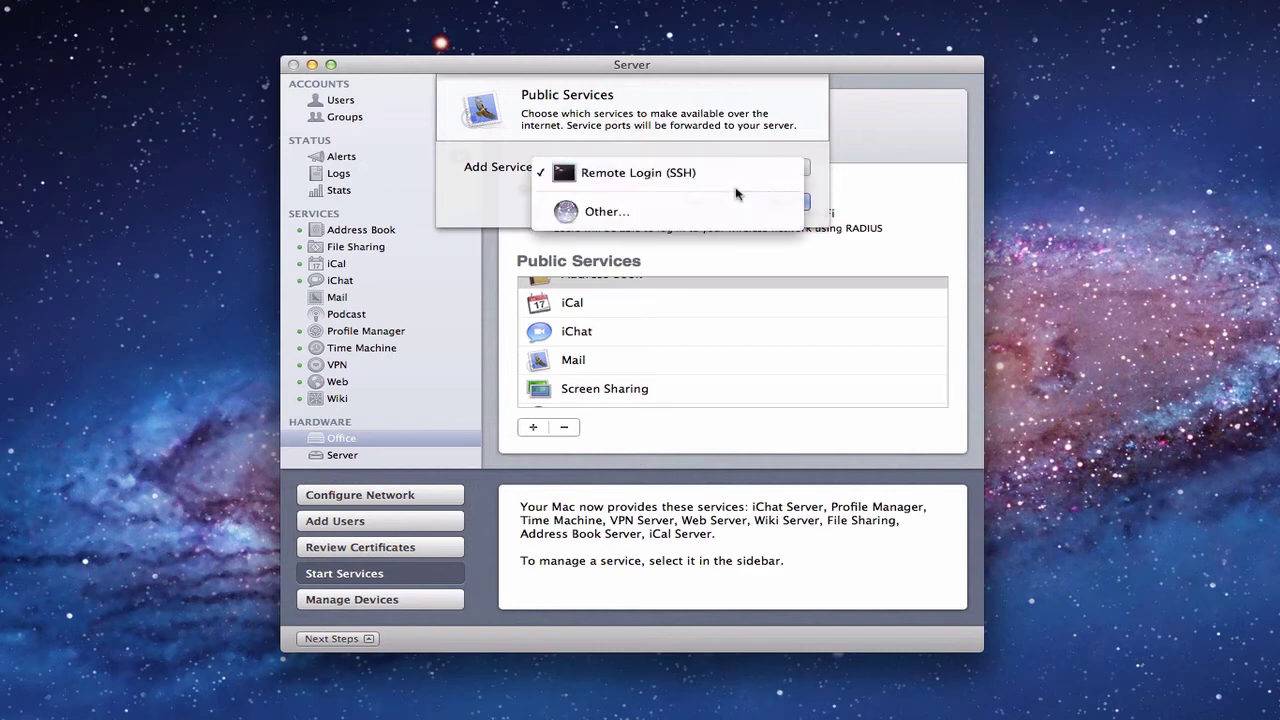
left_click(813, 146)
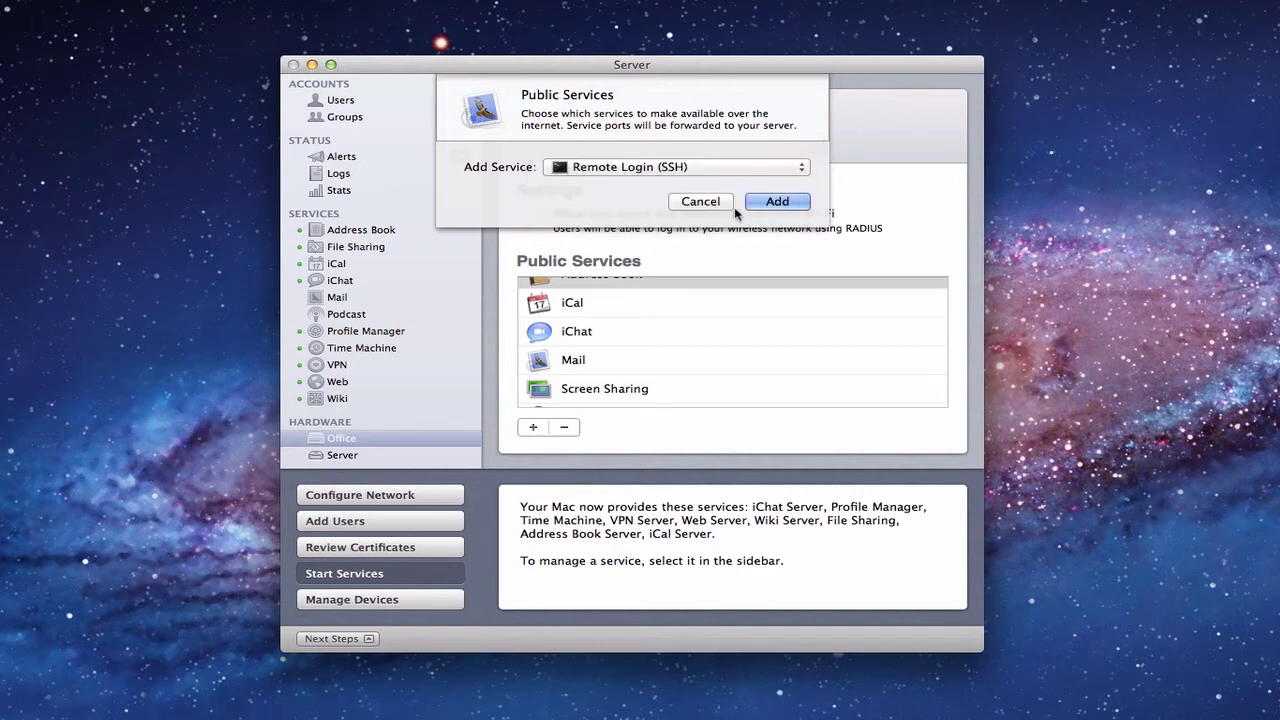
left_click(704, 203)
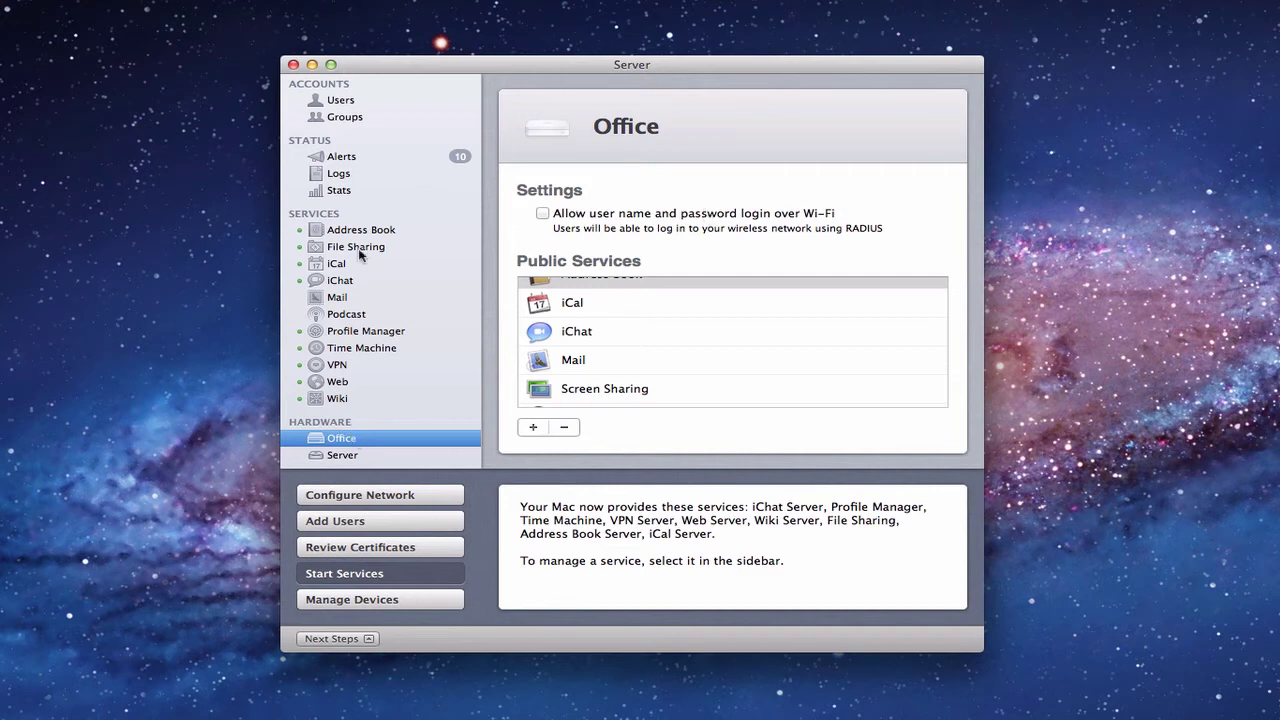
left_click(333, 104)
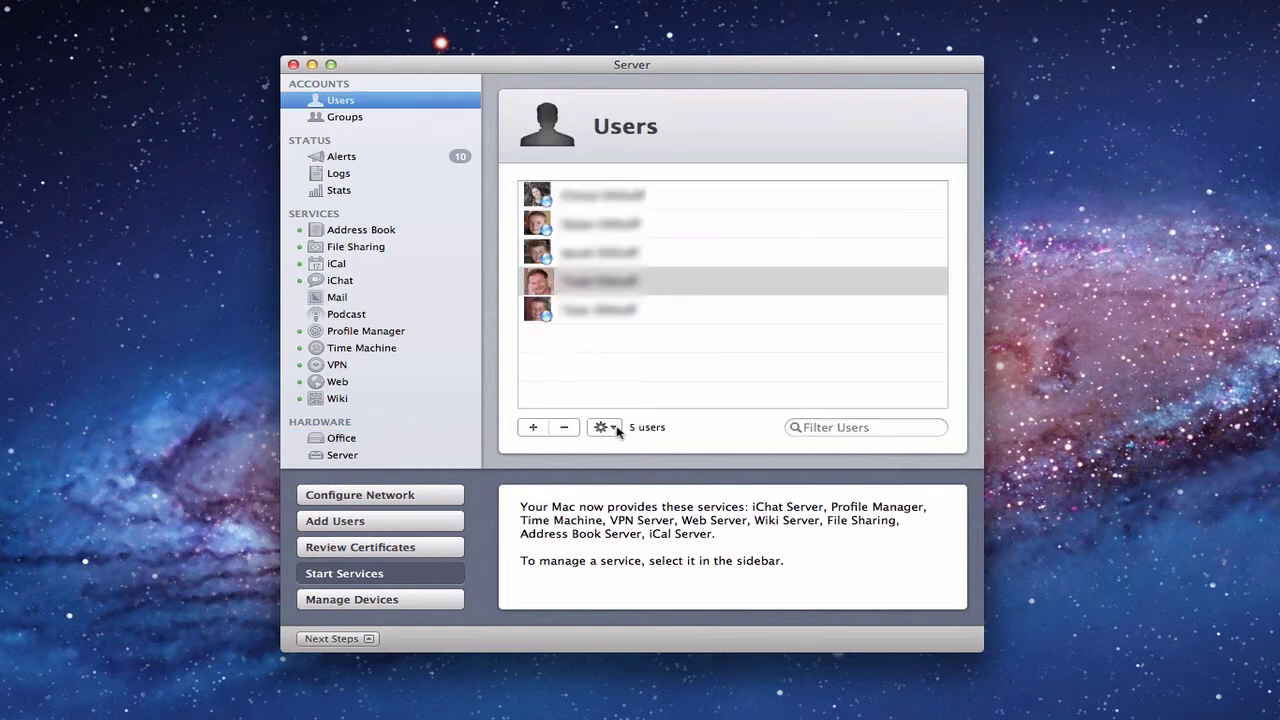
left_click(602, 427)
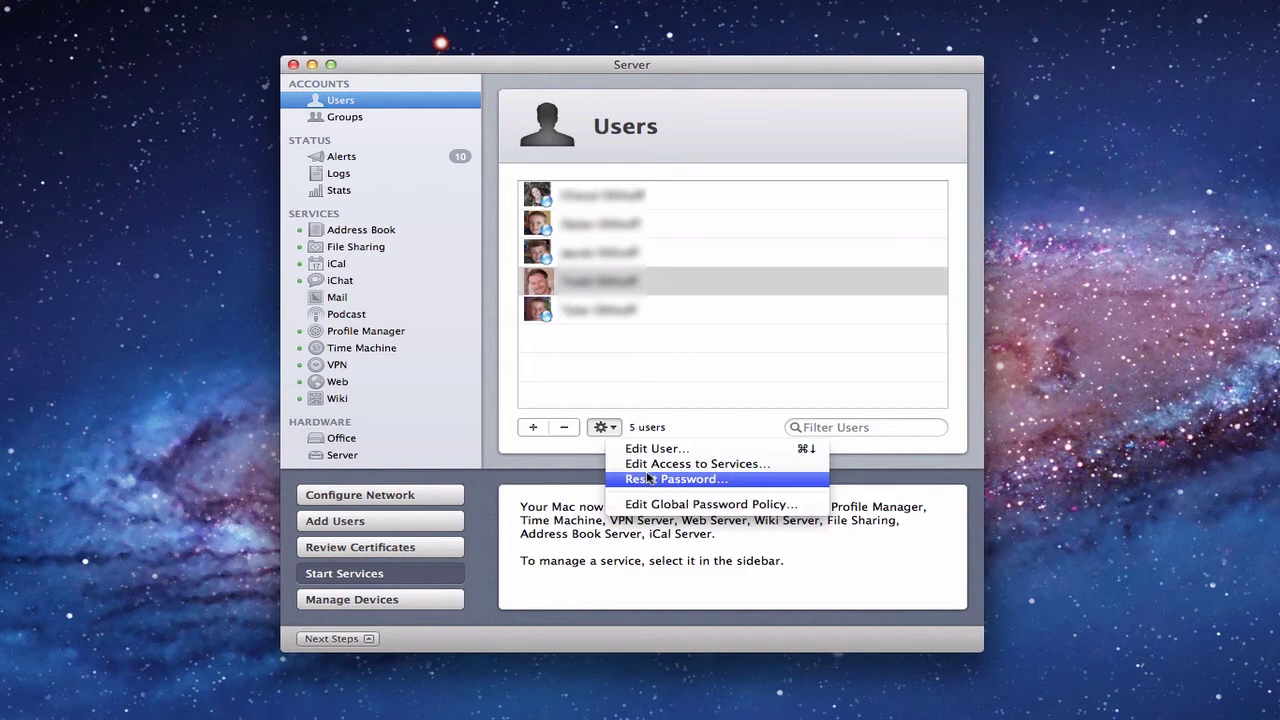
left_click(647, 466)
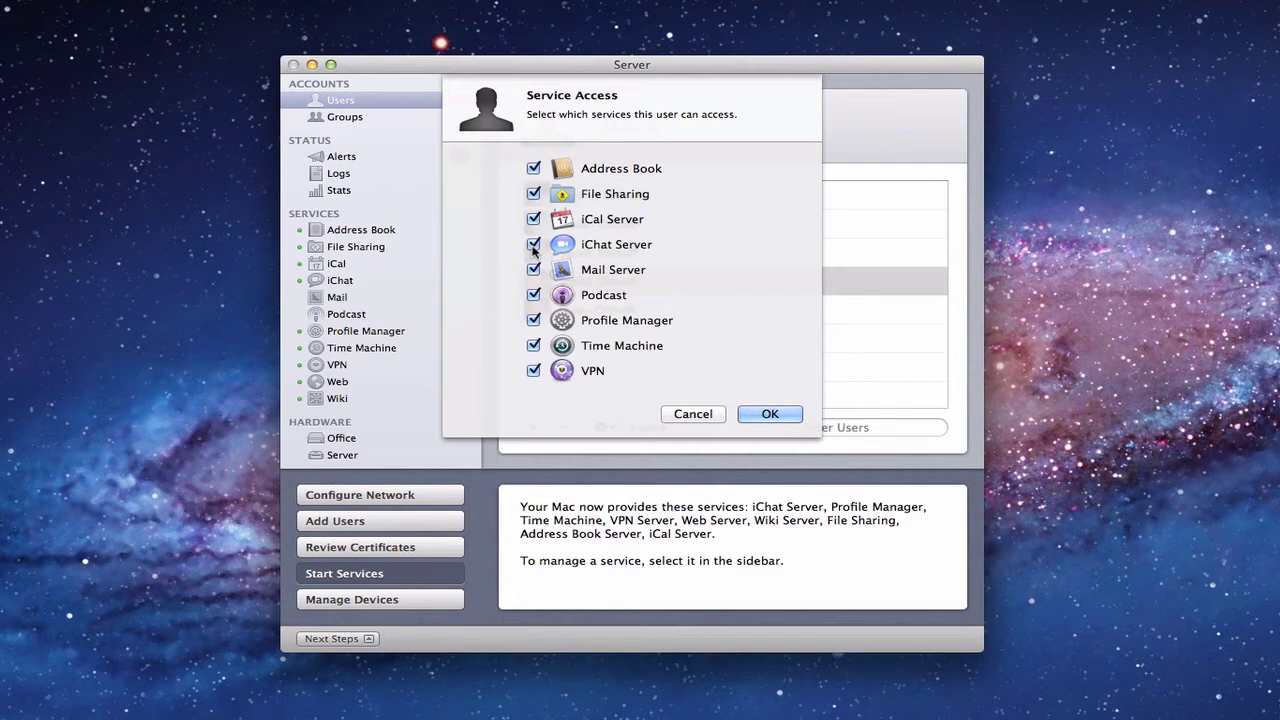
left_click(693, 415)
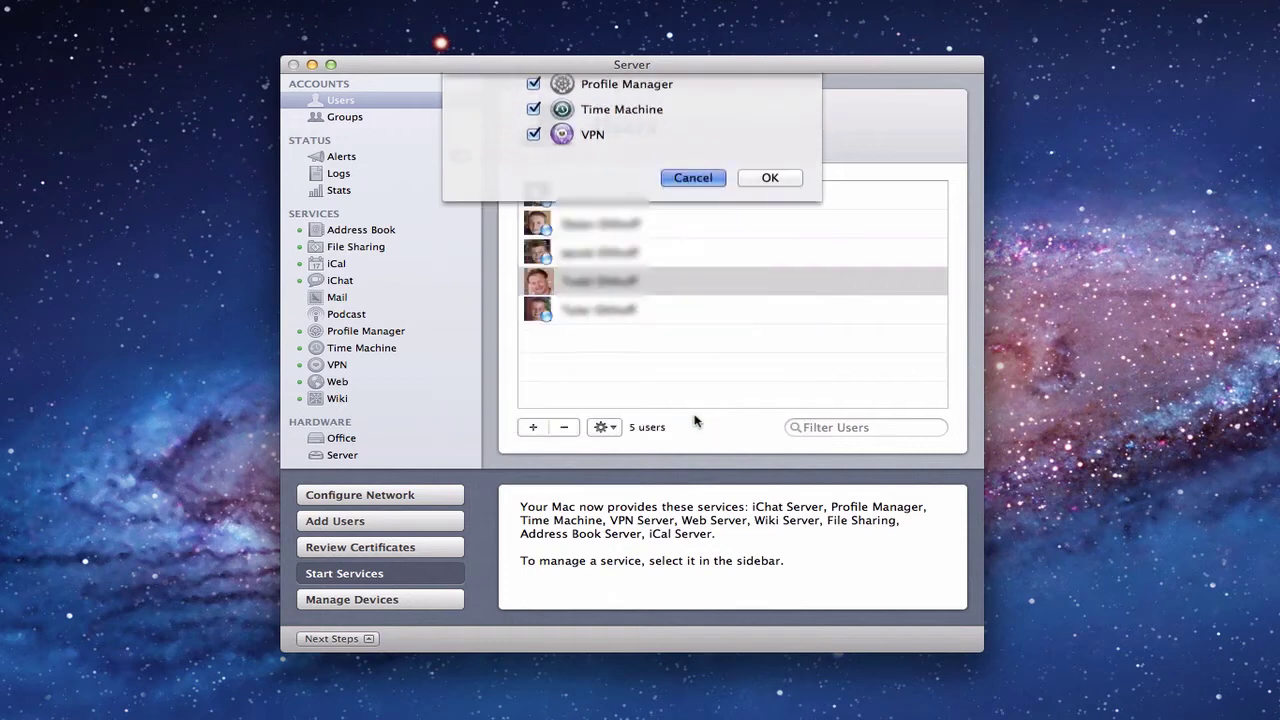
Step: Show the iChat Server pane, then launch the iChat client through Alfred
left_click(350, 283)
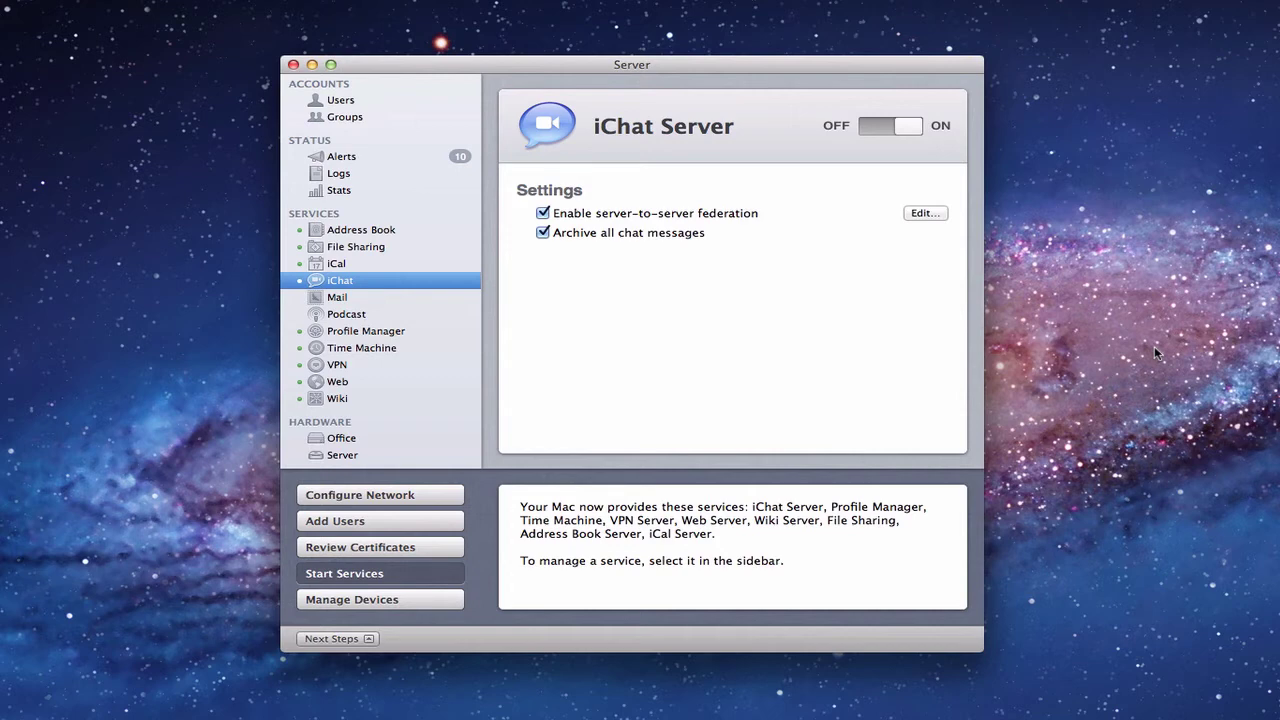
key("alt+space")
type("ica")
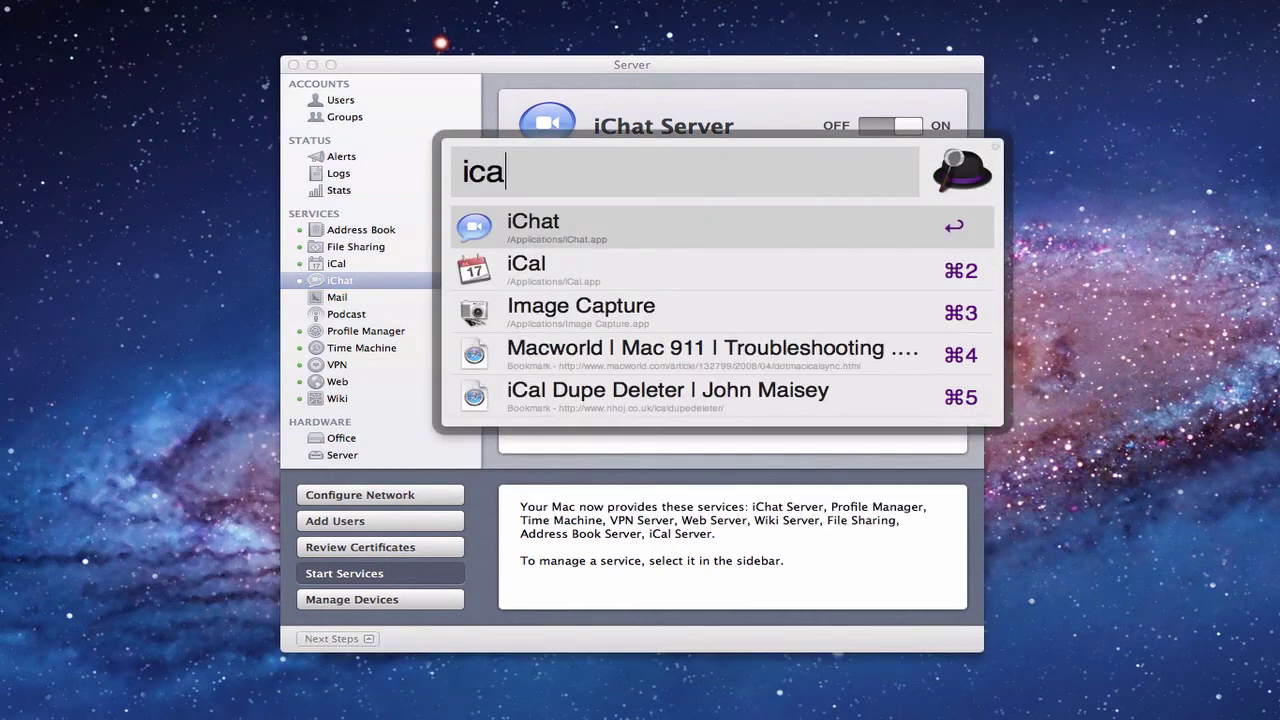
key("BackSpace")
key("Return")
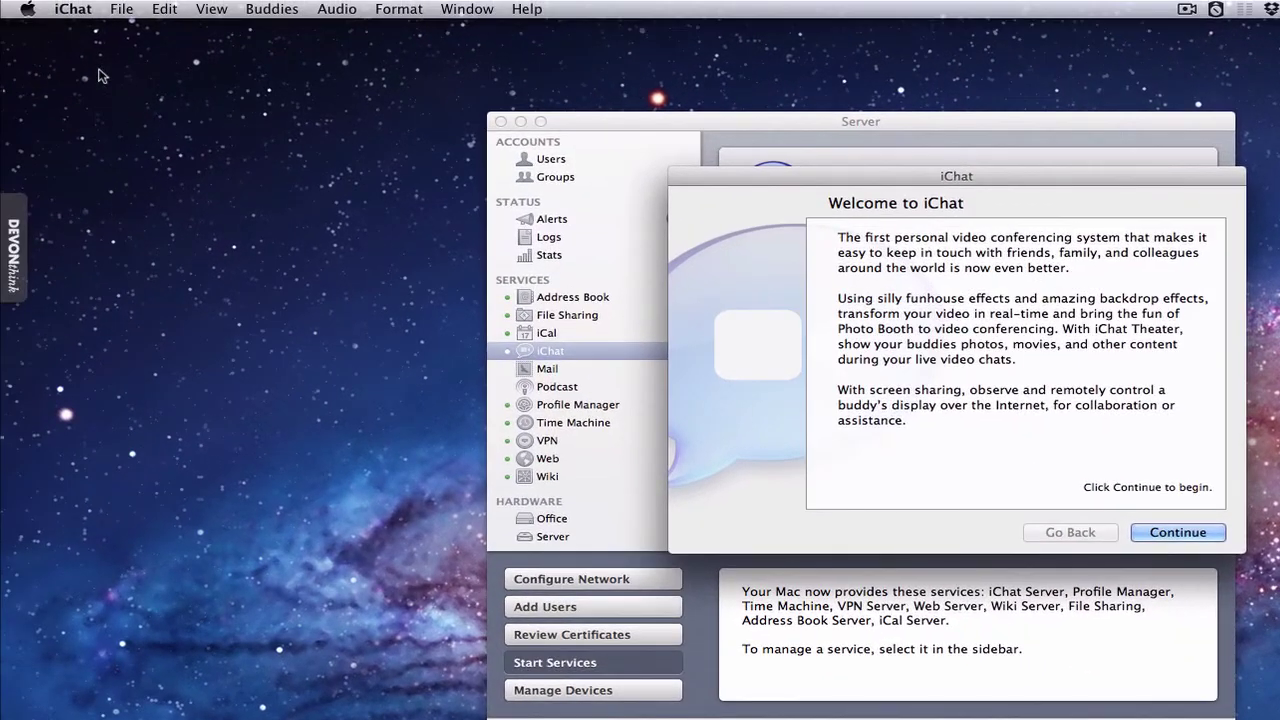
Step: Continue past the iChat welcome page and choose Jabber as the account type
left_click(81, 13)
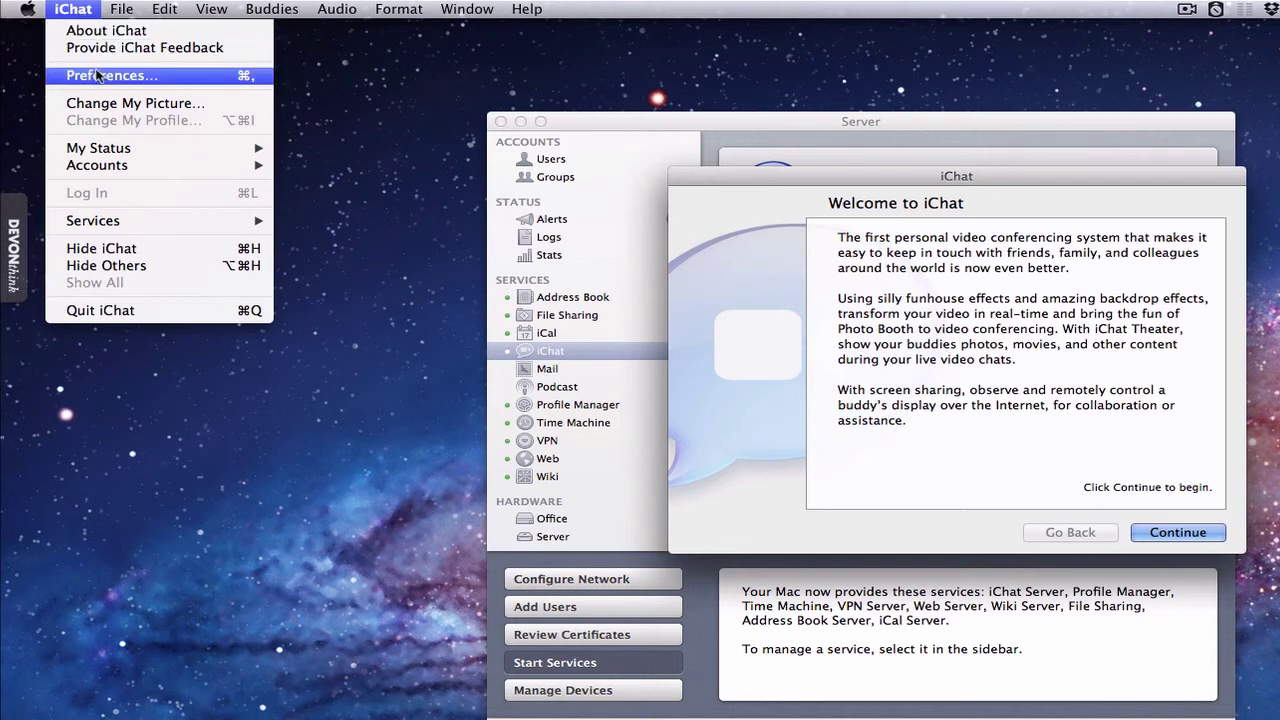
left_click(74, 12)
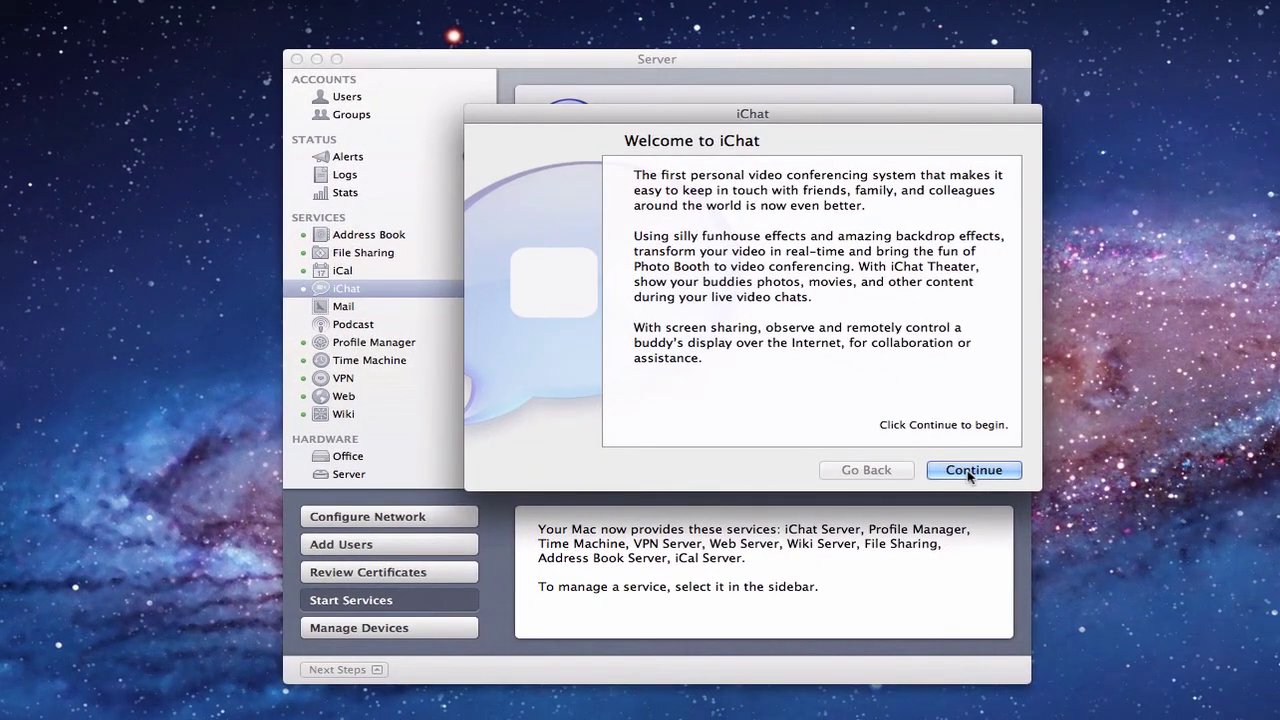
left_click(969, 472)
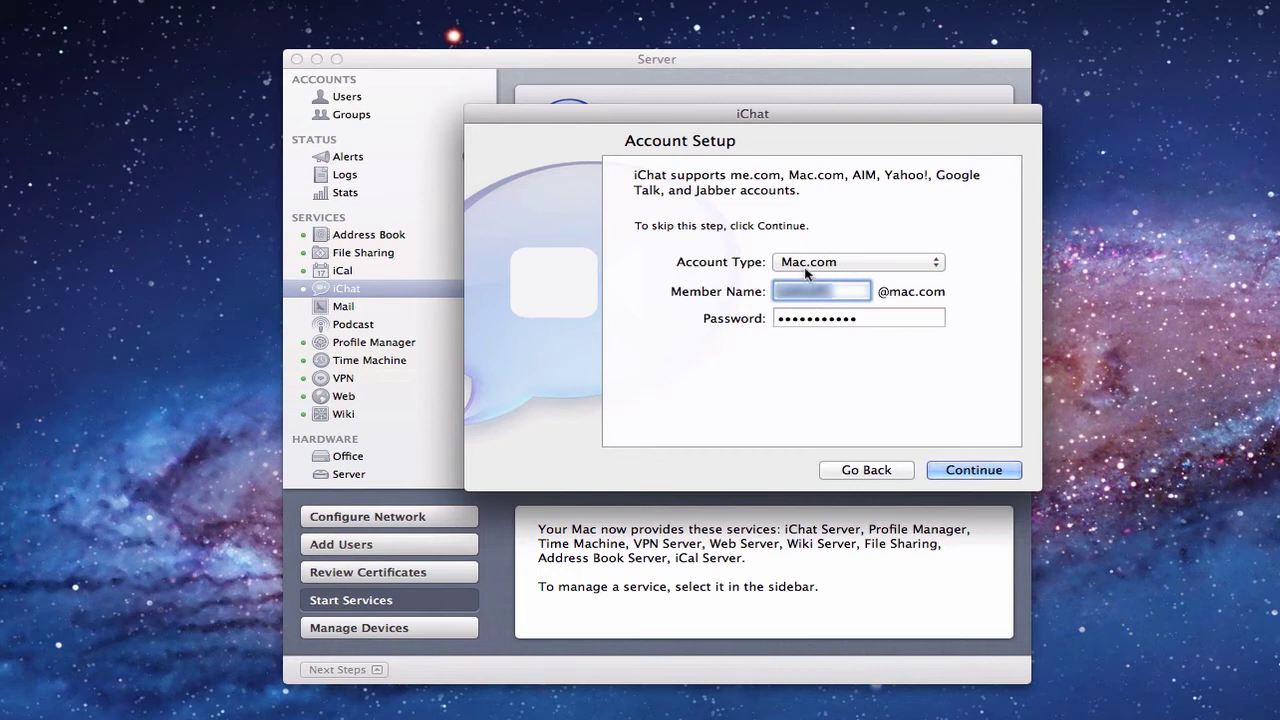
left_click(937, 263)
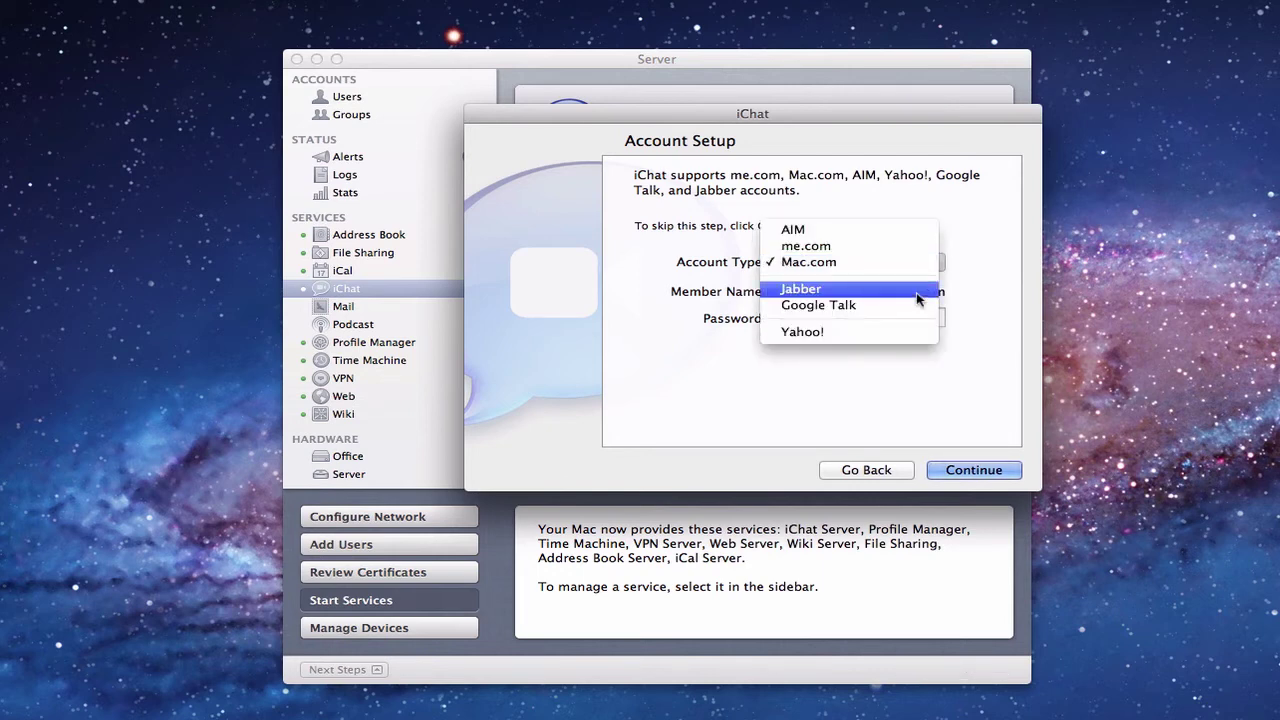
left_click(916, 292)
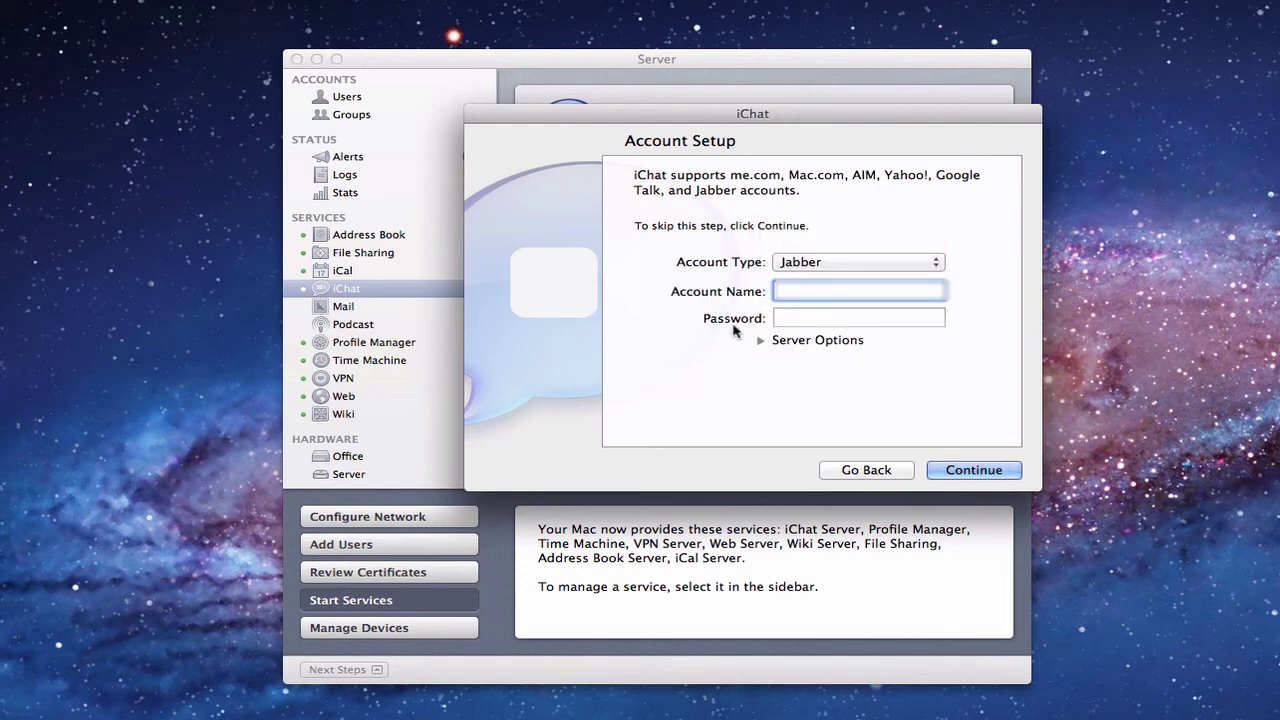
Step: Enter the Jabber account name and its password, then continue to the Conclusion page
left_click(760, 341)
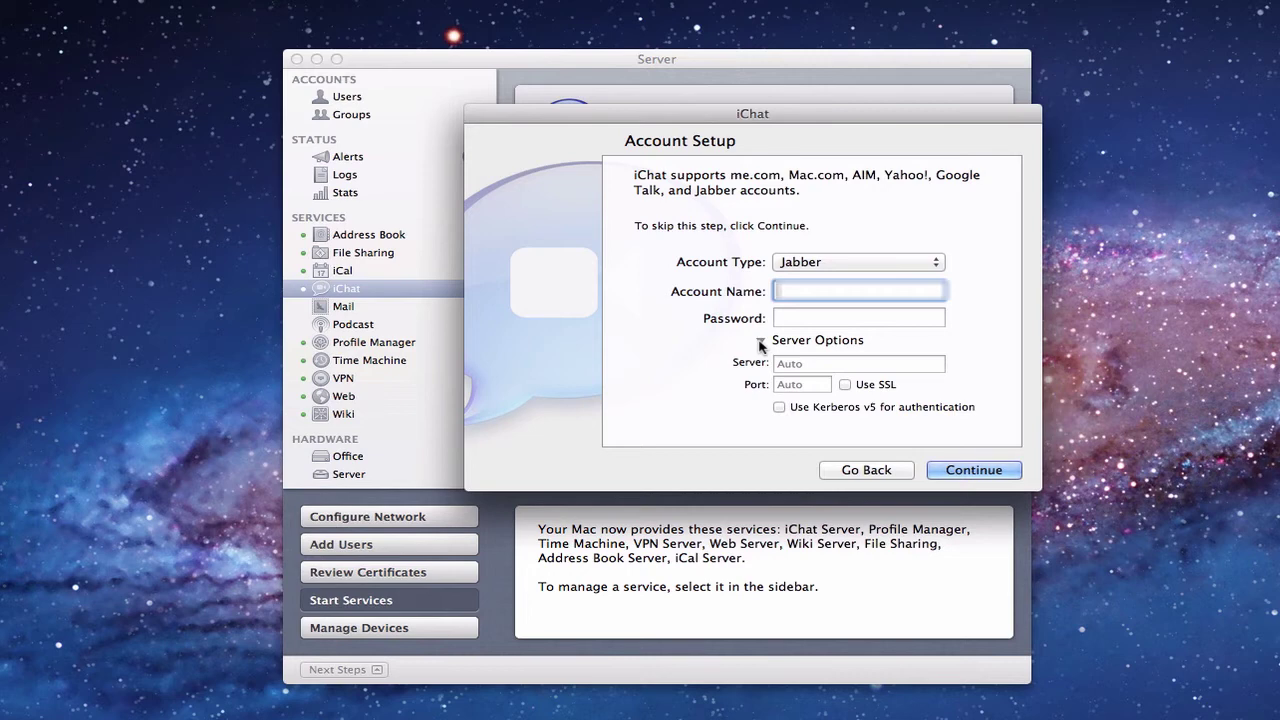
left_click(760, 341)
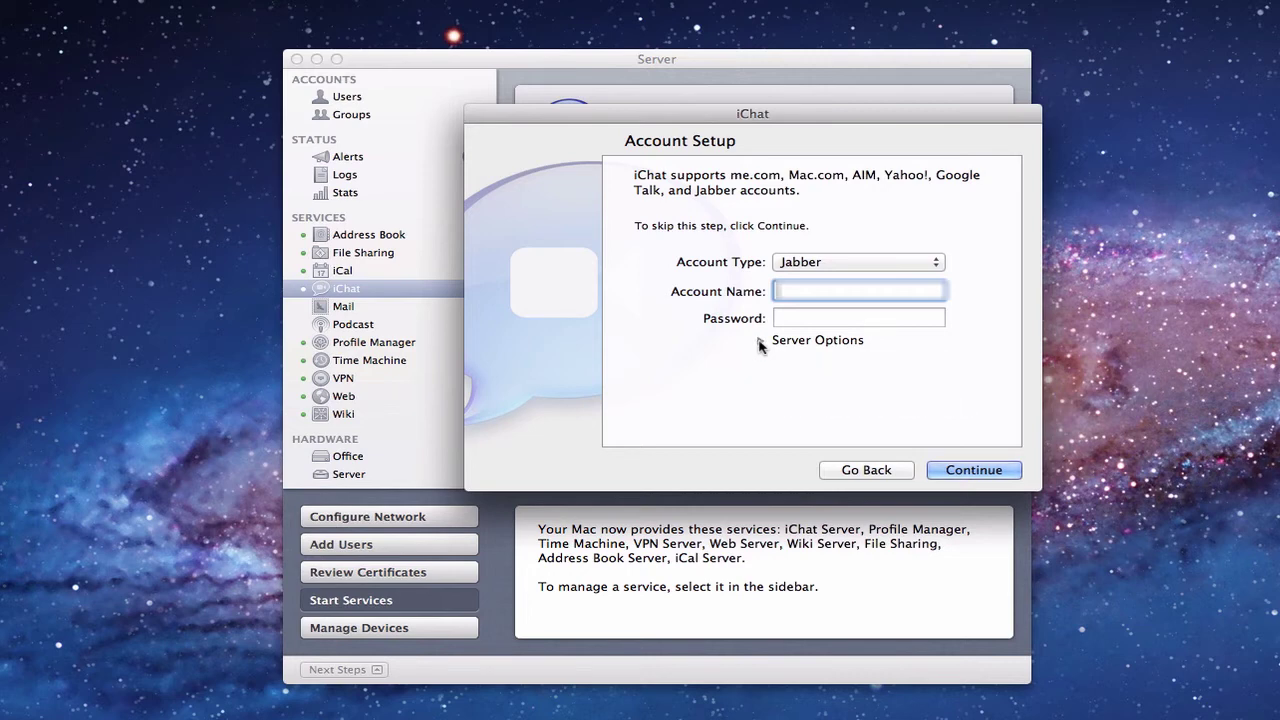
left_click(760, 341)
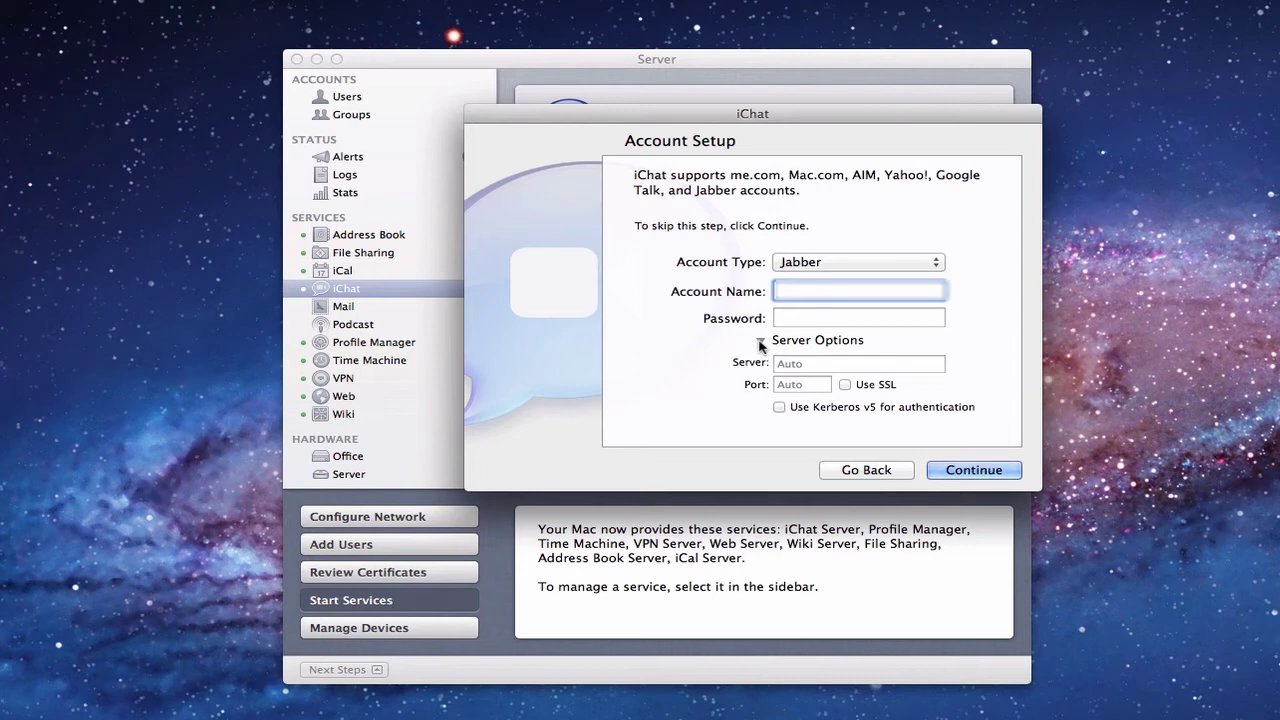
left_click(760, 341)
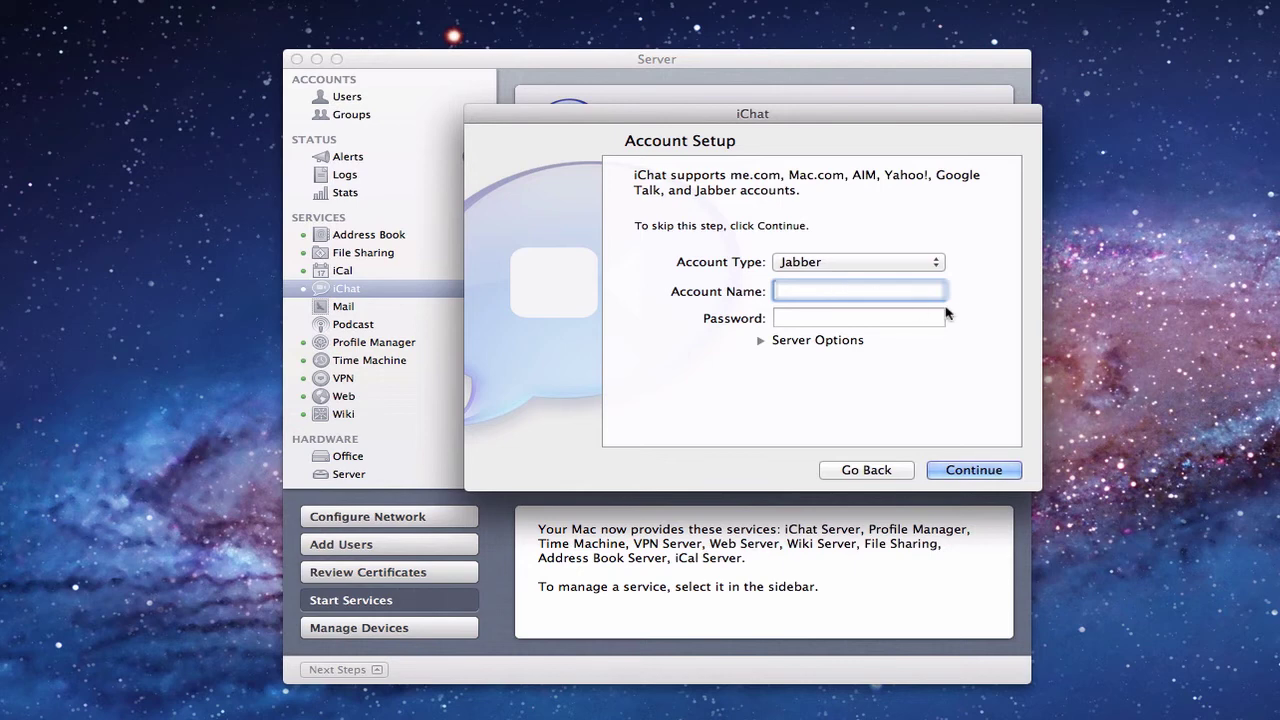
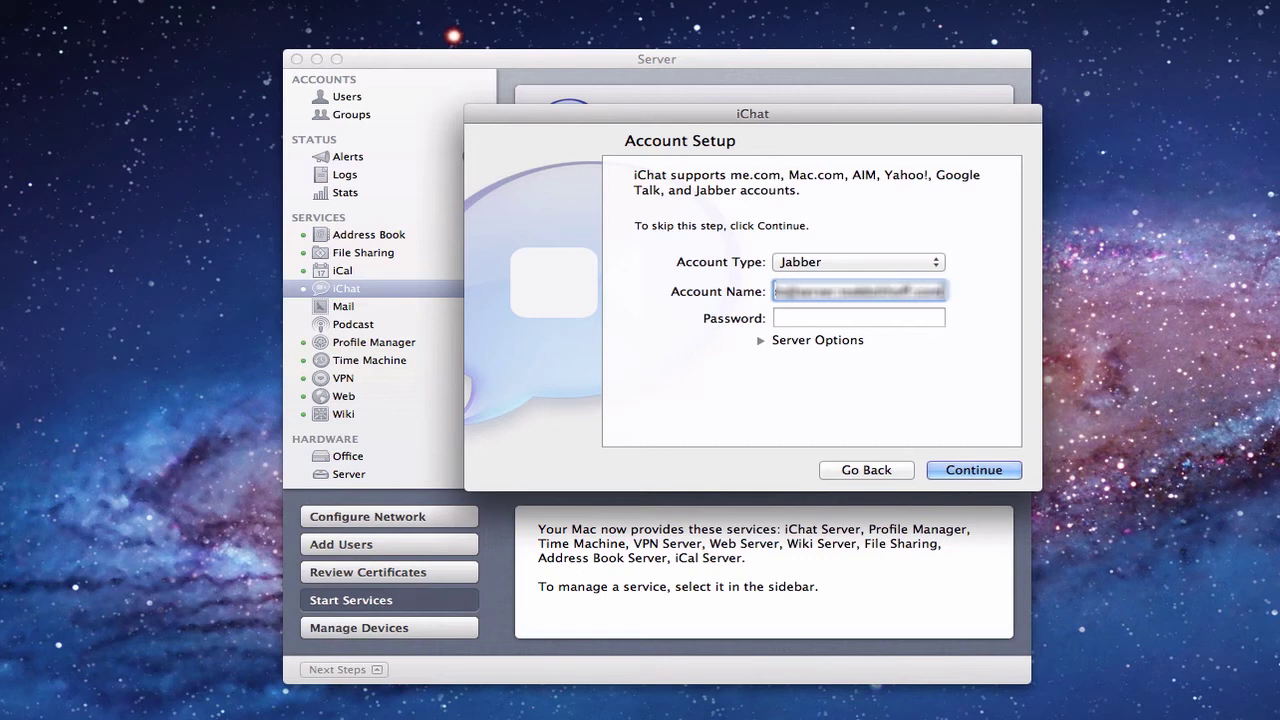
key("Tab")
type("••••••••••••")
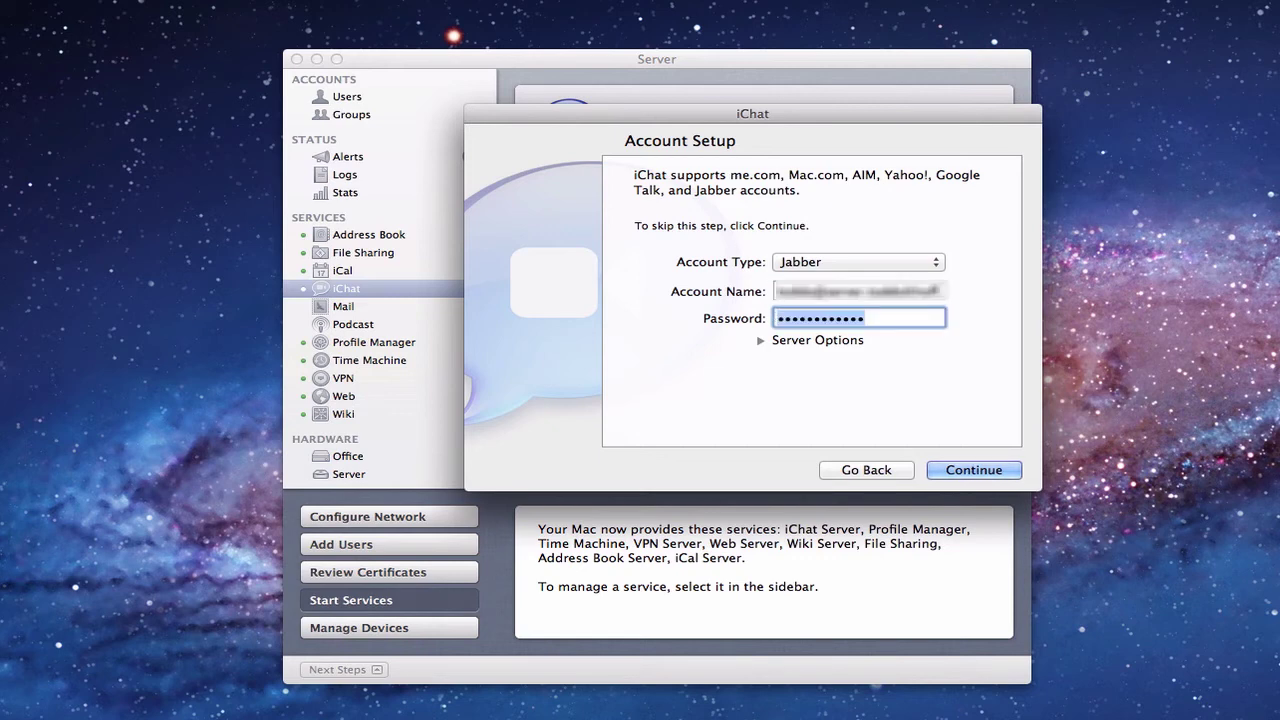
type("•••••••")
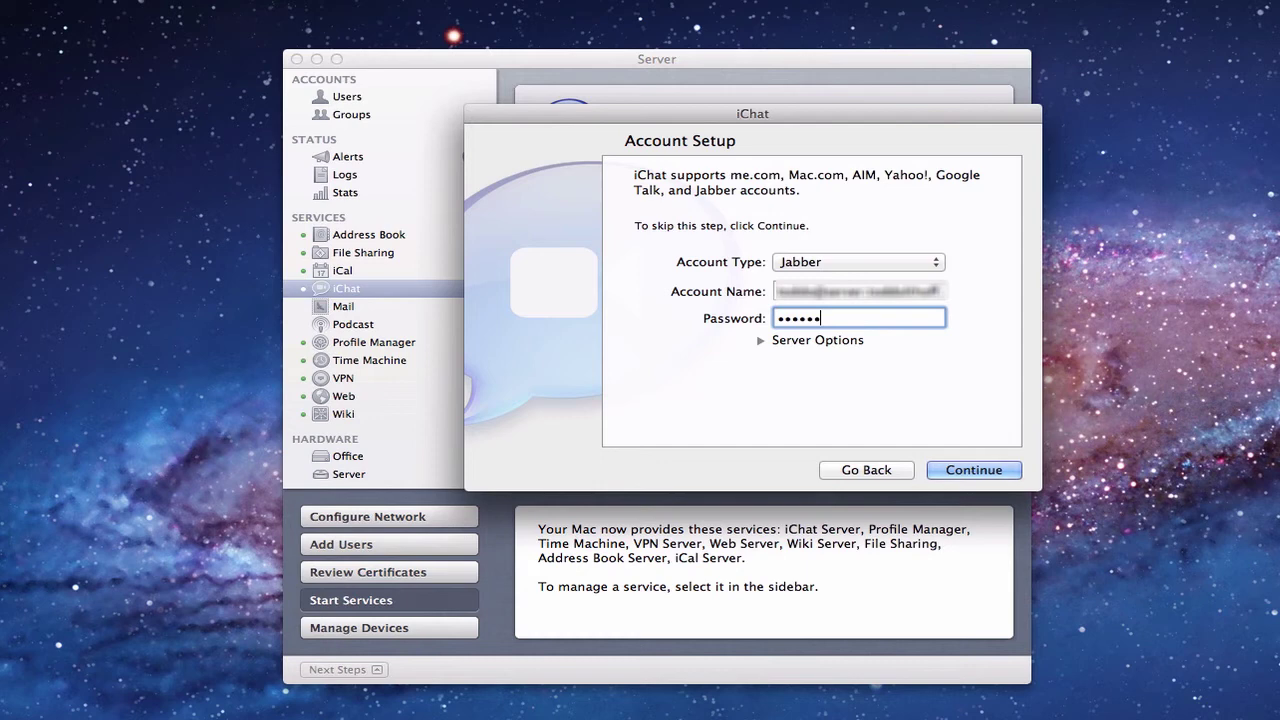
type("•••••")
left_click(977, 470)
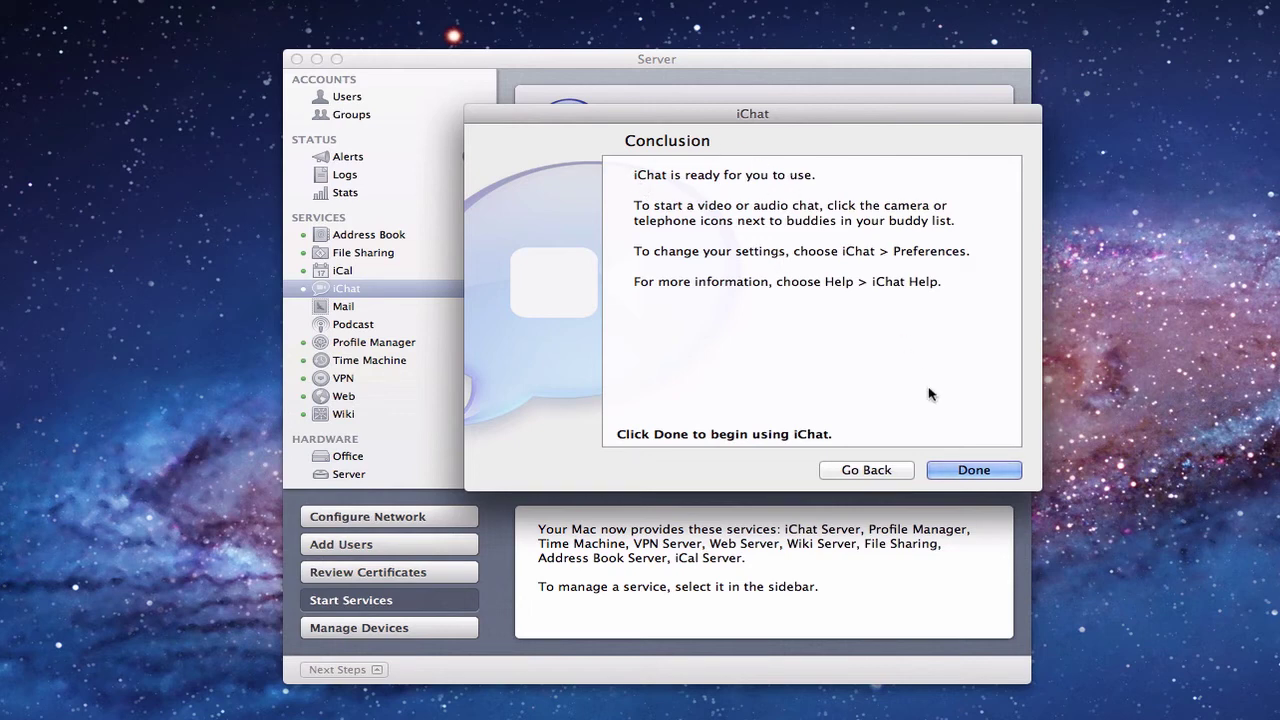
Step: Finish iChat setup and move the buddy list window to the screen centre
left_click(970, 468)
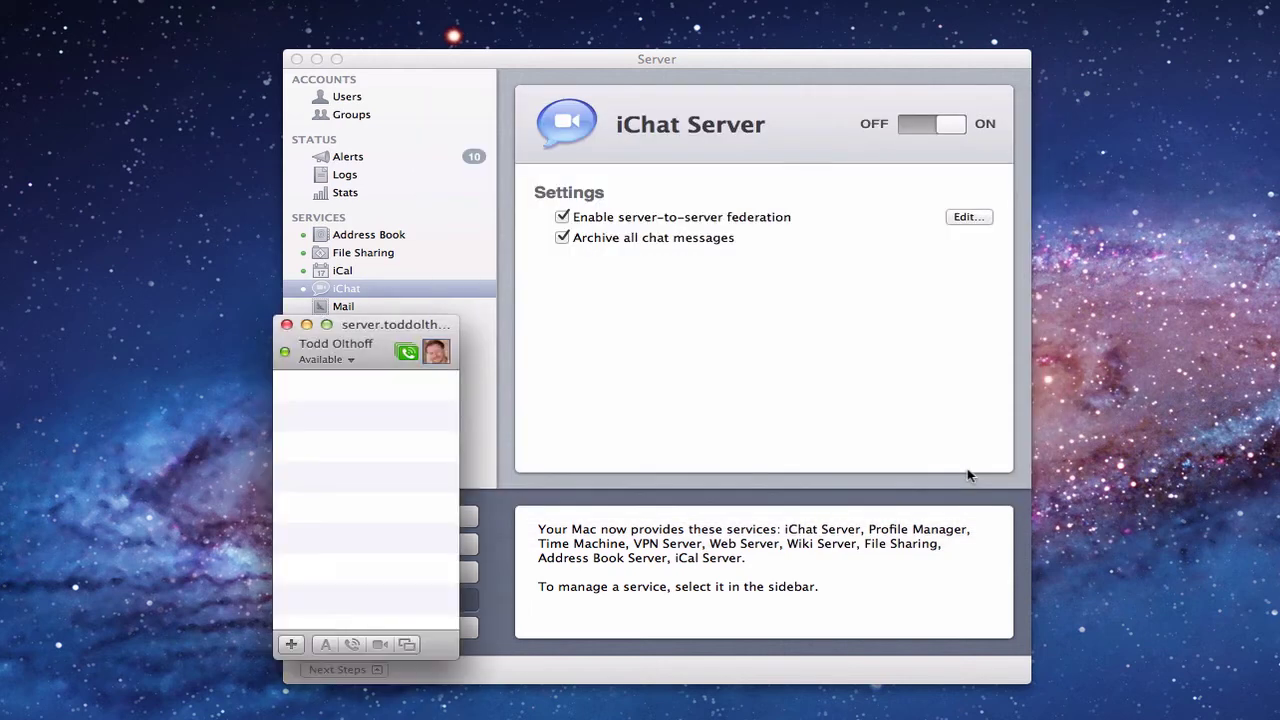
left_click_drag(380, 338, 748, 289)
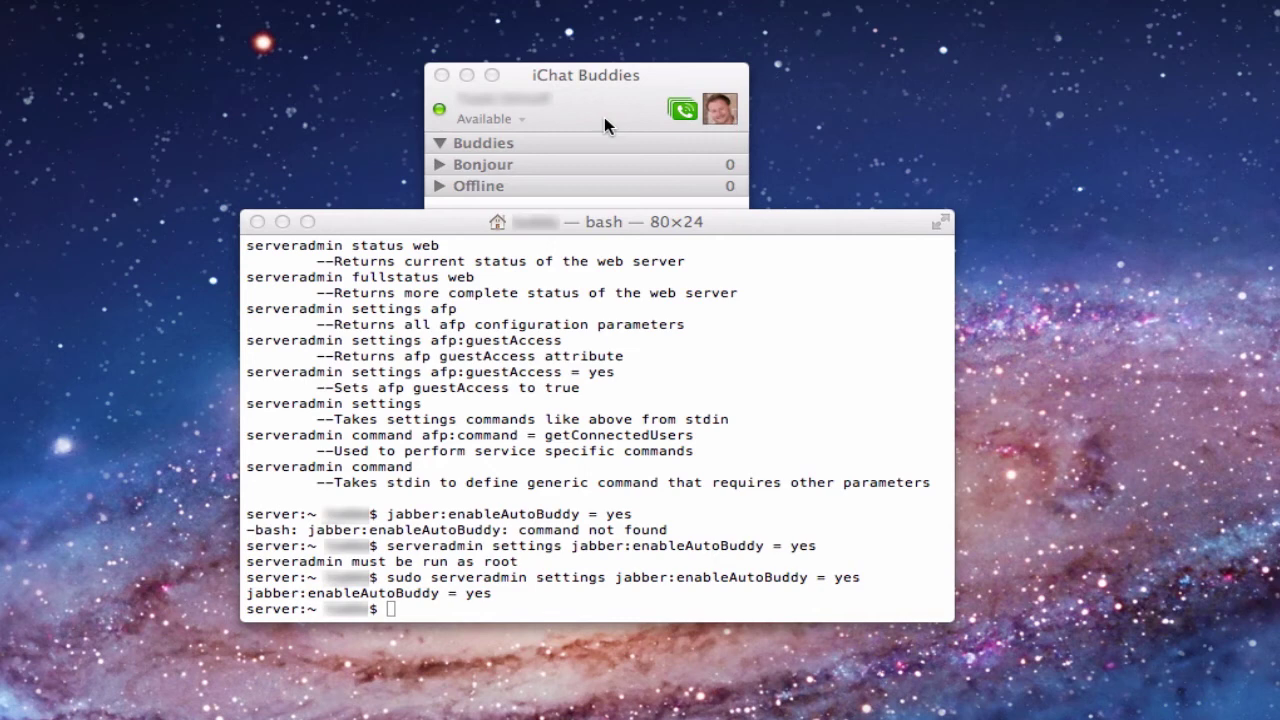
Step: Highlight the sudo serveradmin command that enabled jabber:enableAutoBuddy in Terminal
left_click(745, 229)
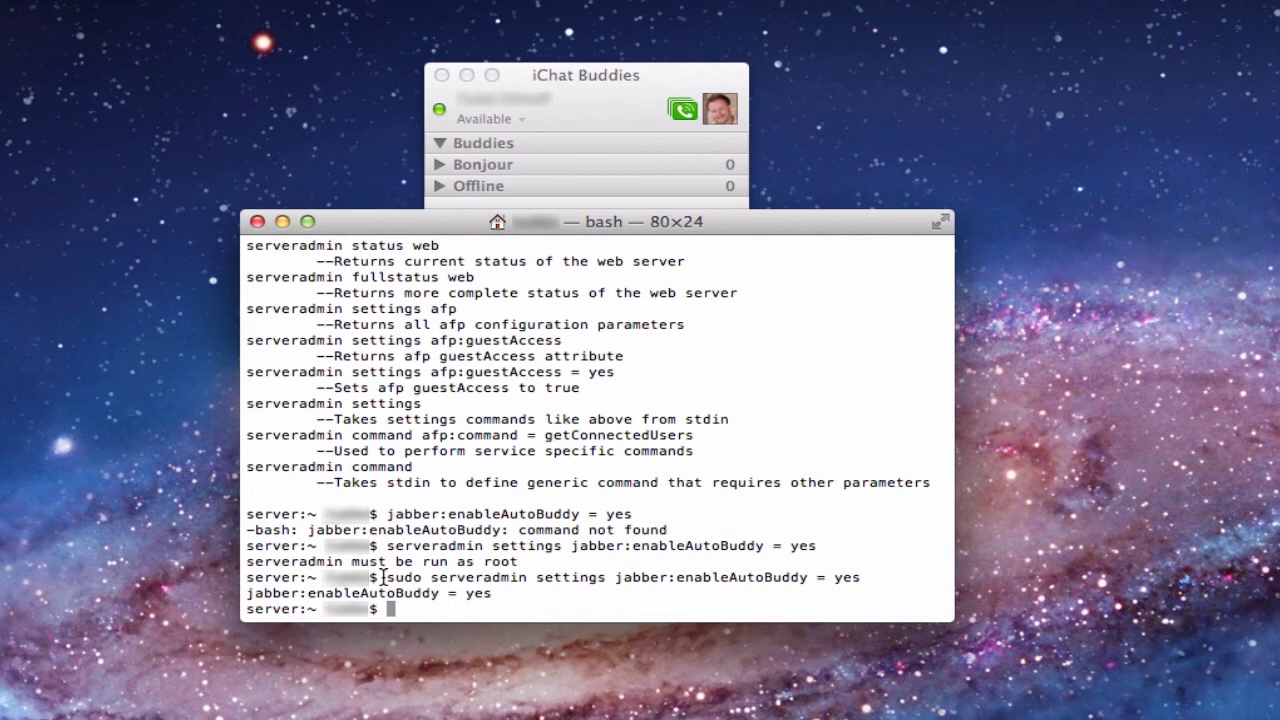
left_click_drag(387, 578, 860, 580)
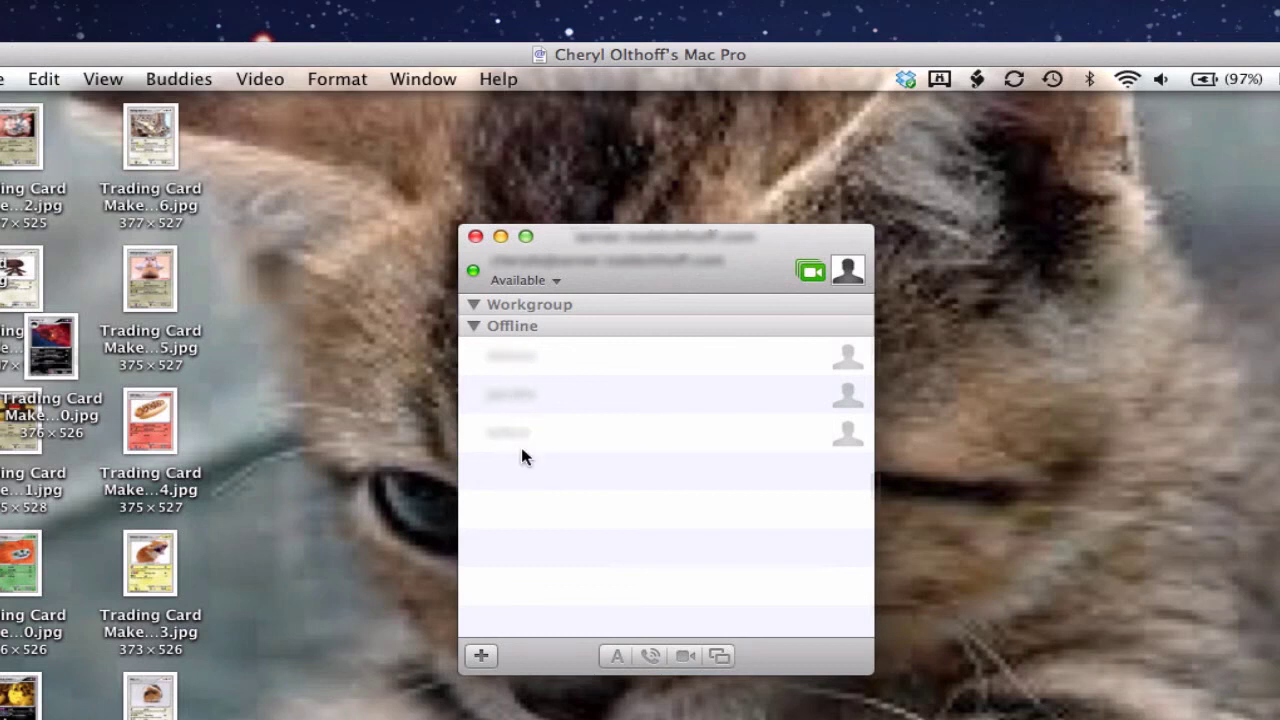
Step: Show the info card of an offline Workgroup buddy in the client Mac's iChat list
mouse_move(521, 449)
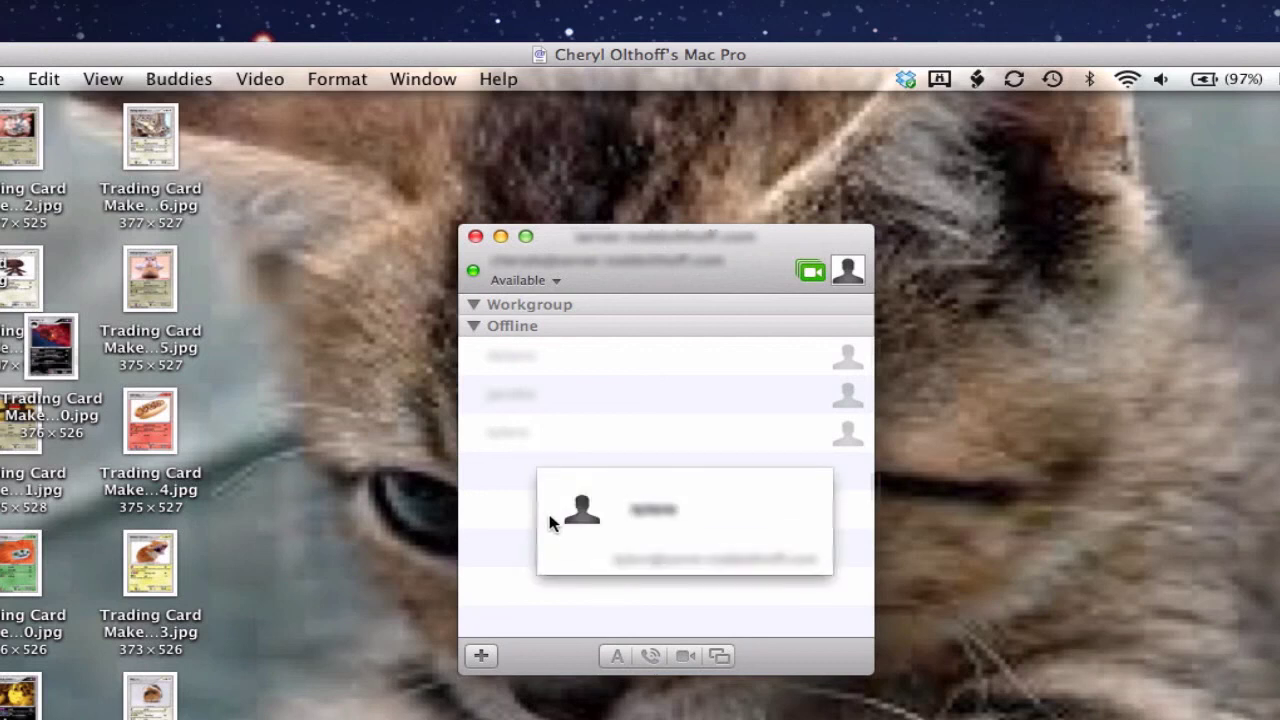